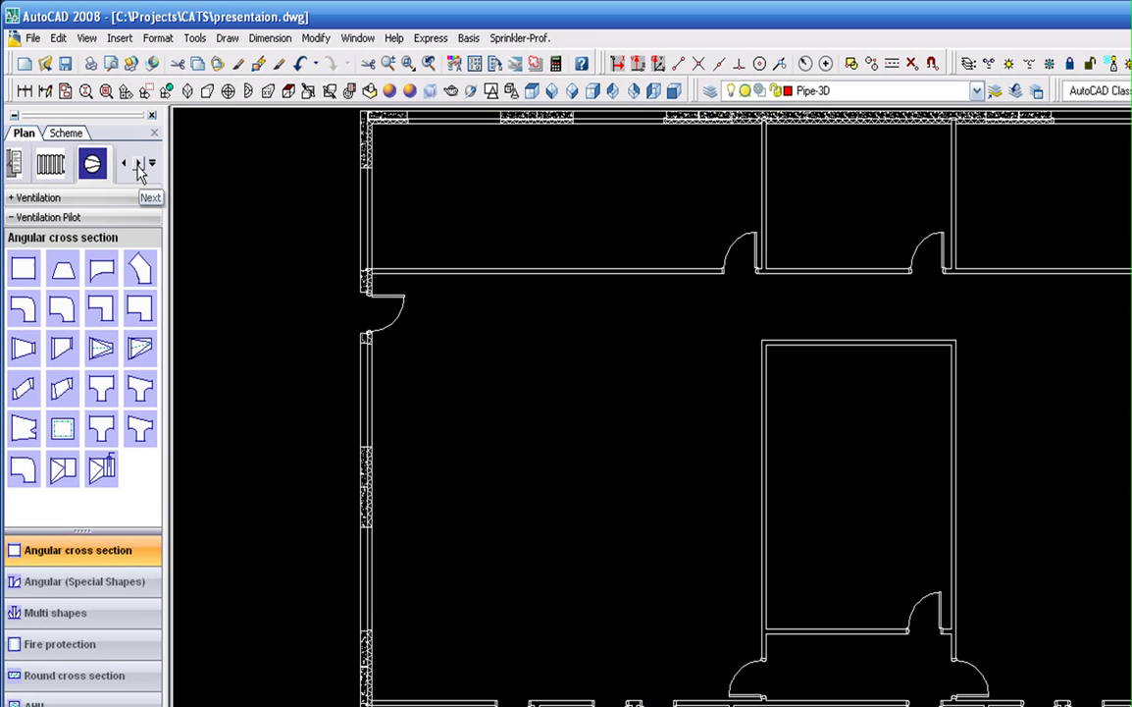
Step: Save the project data with 'Inexhaustible sources' water supply and 'High Hazard, Process -HHP1' class
left_click(136, 115)
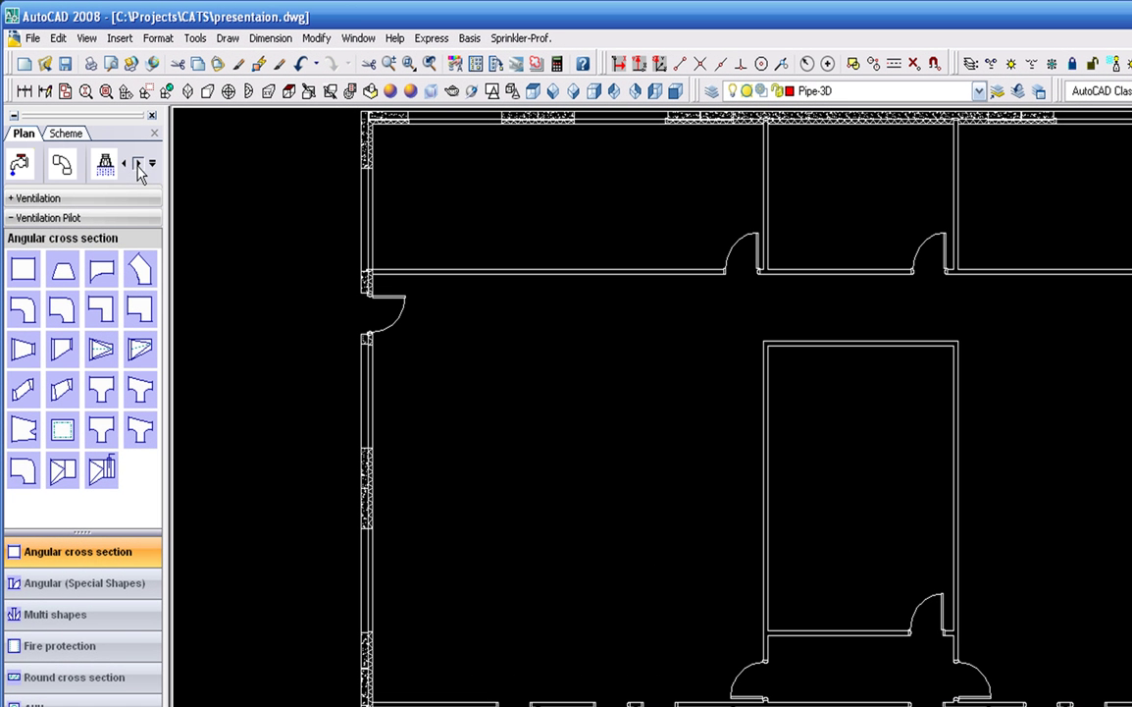
left_click(138, 164)
left_click(91, 165)
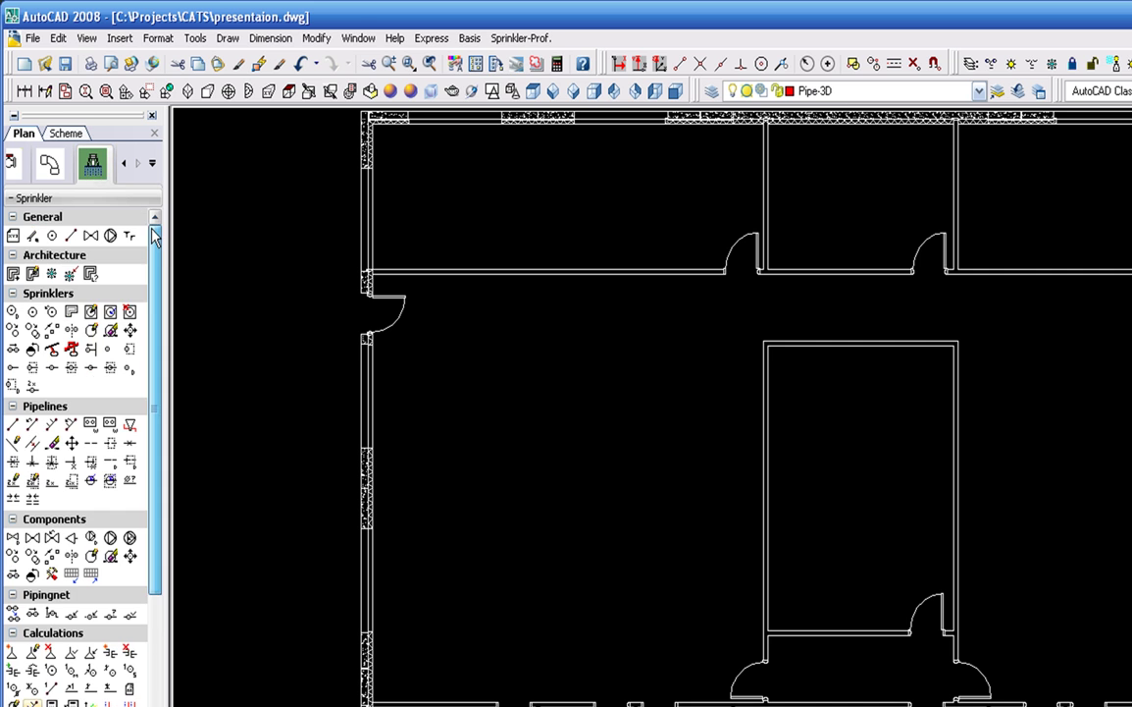
left_click(117, 214)
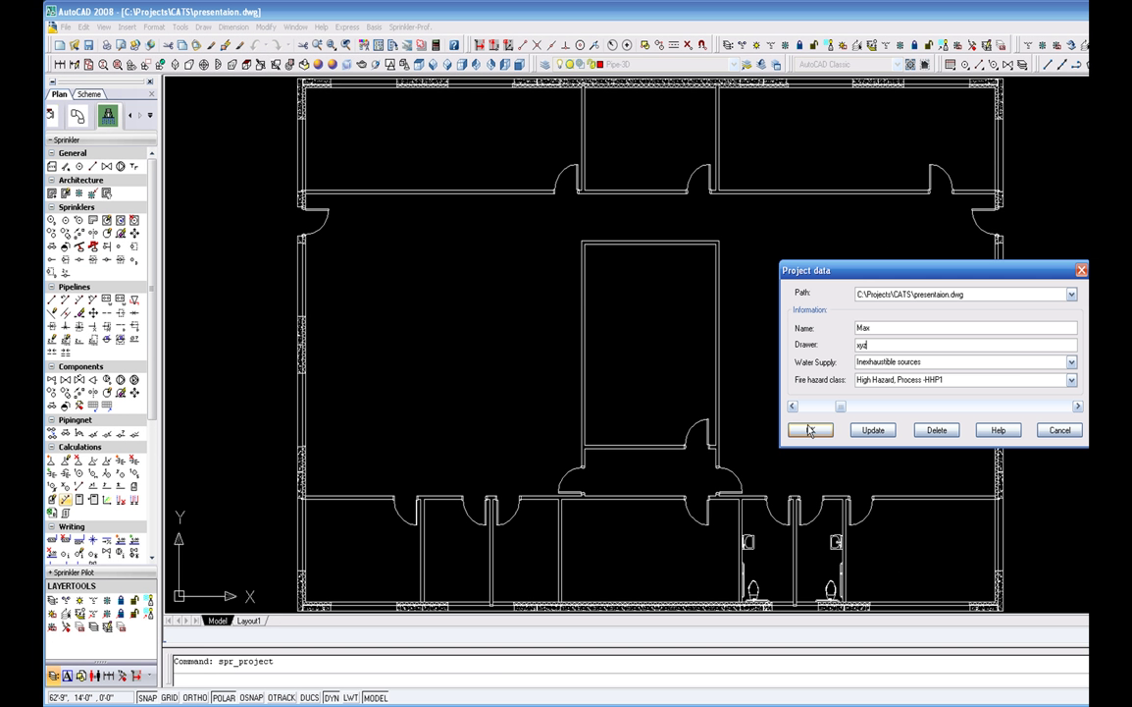
left_click(810, 432)
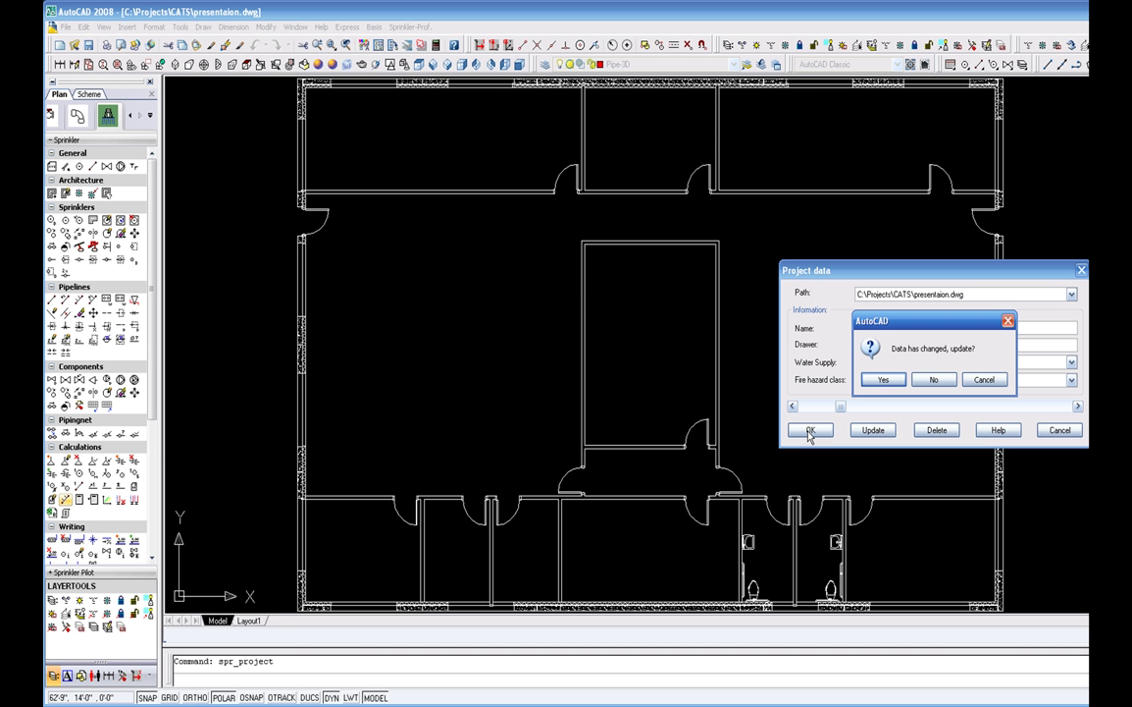
Step: Confirm the project data update, then apply Preferences keeping Hazen-Williams and Victaulic SCH10 feed main
left_click(883, 380)
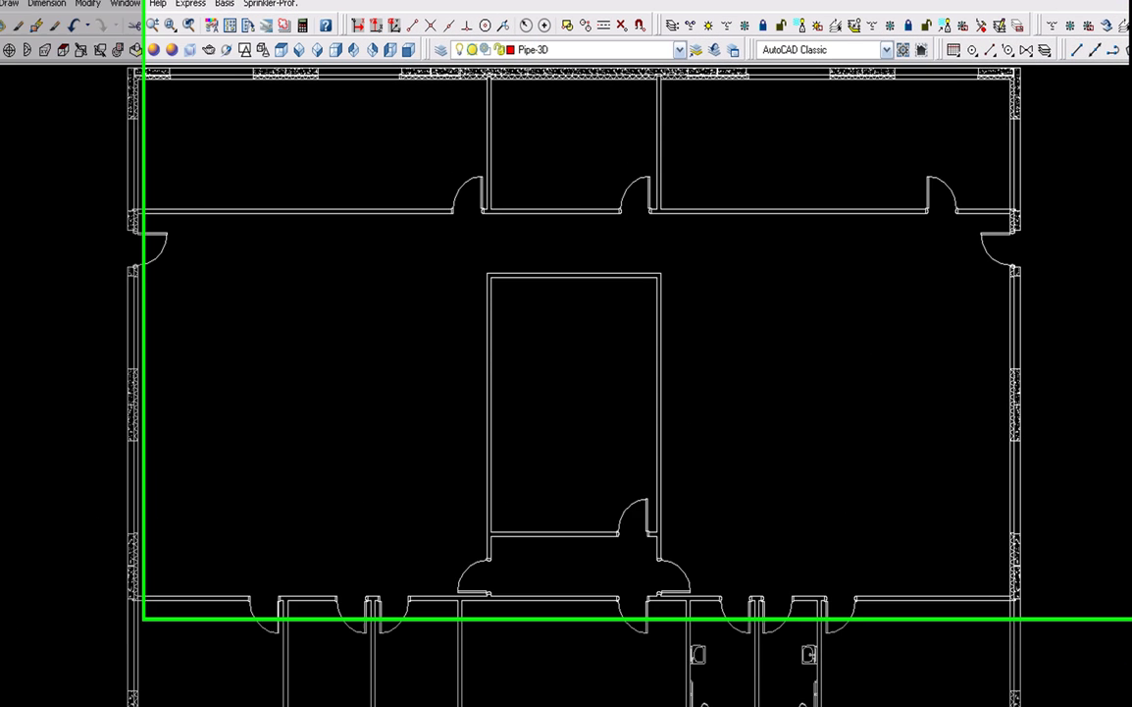
left_click(102, 209)
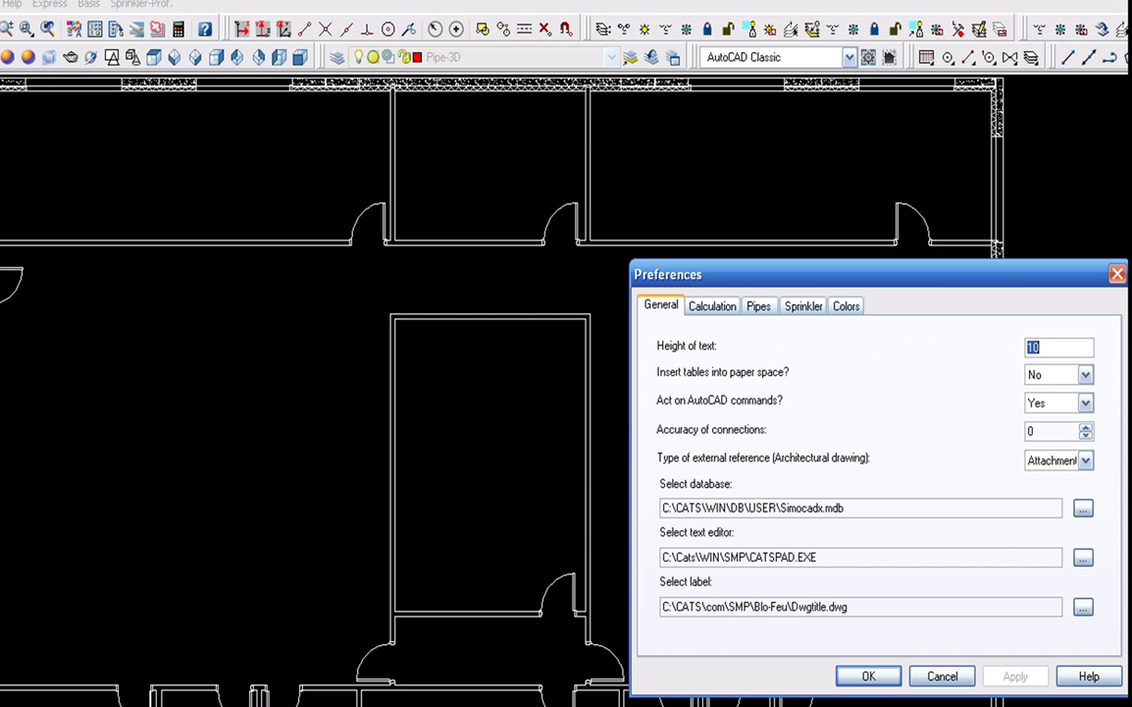
left_click(714, 307)
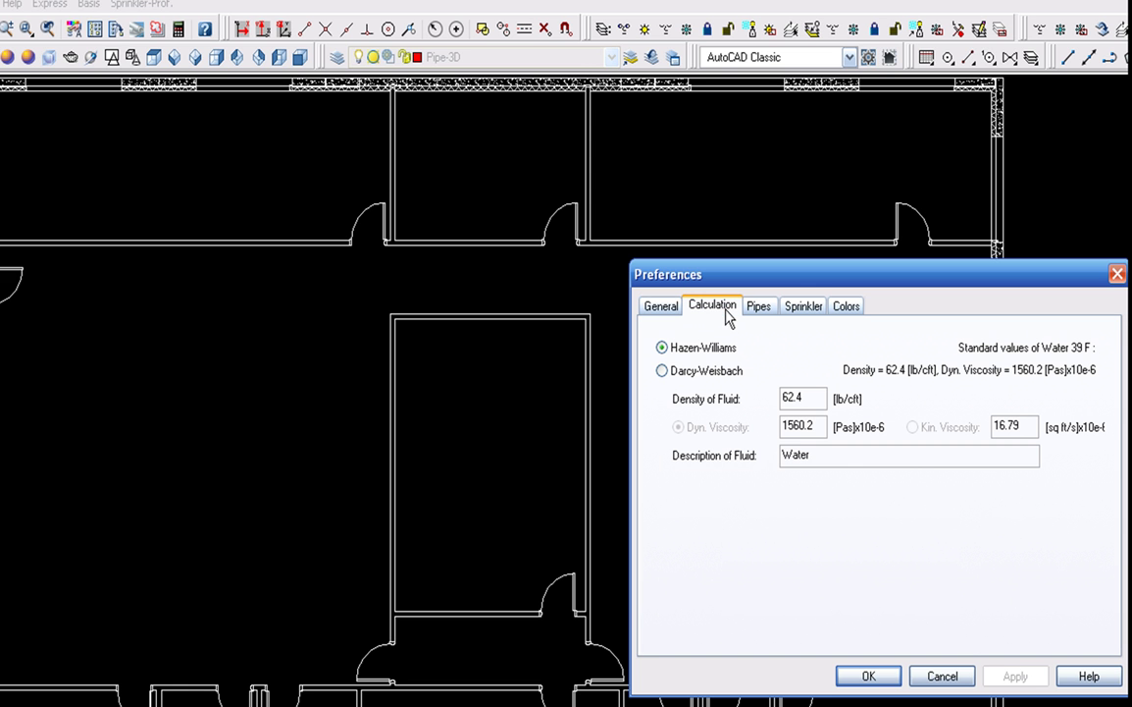
left_click(664, 372)
left_click(663, 350)
left_click(764, 312)
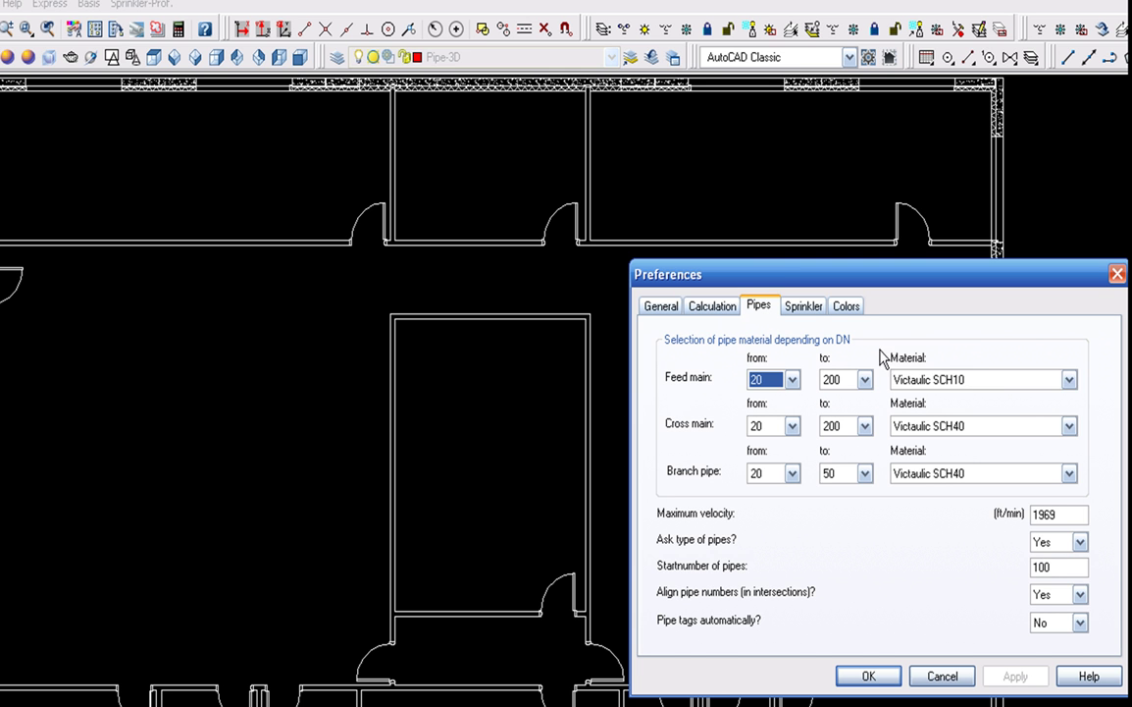
left_click(1068, 379)
left_click(1070, 383)
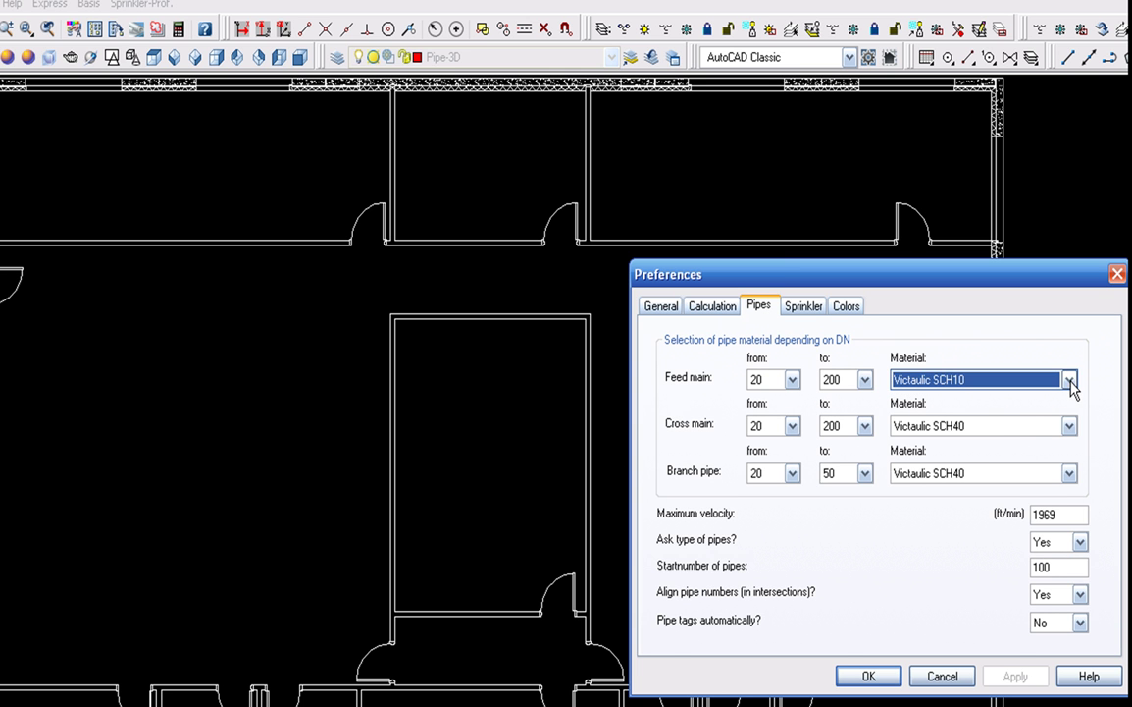
left_click(804, 306)
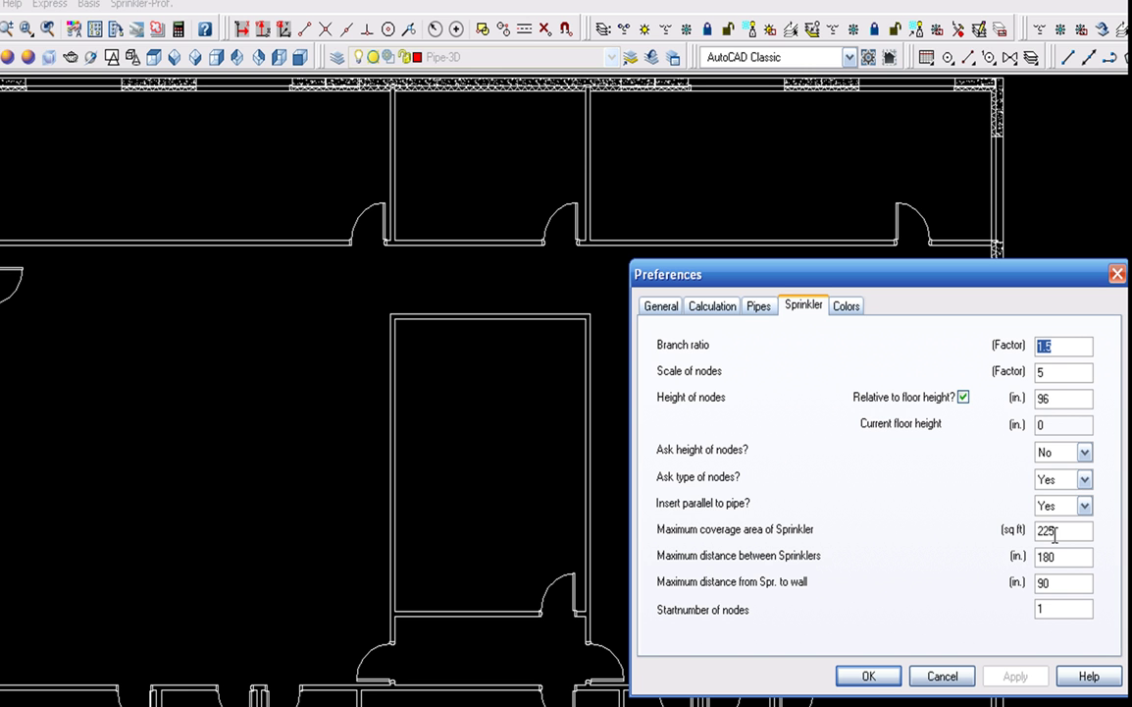
left_click(867, 675)
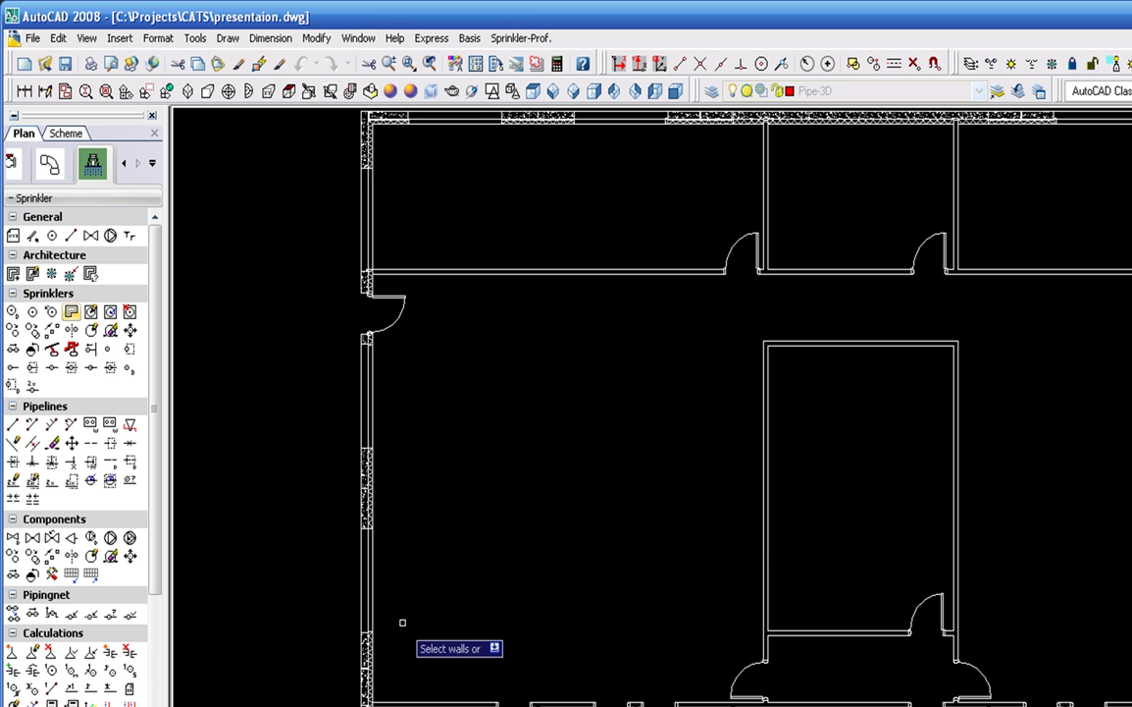
Step: Place a 3×3 grid of nine SPR_45 sprinklers, spaced 142 × 144 in., in the large left room
left_click(371, 602)
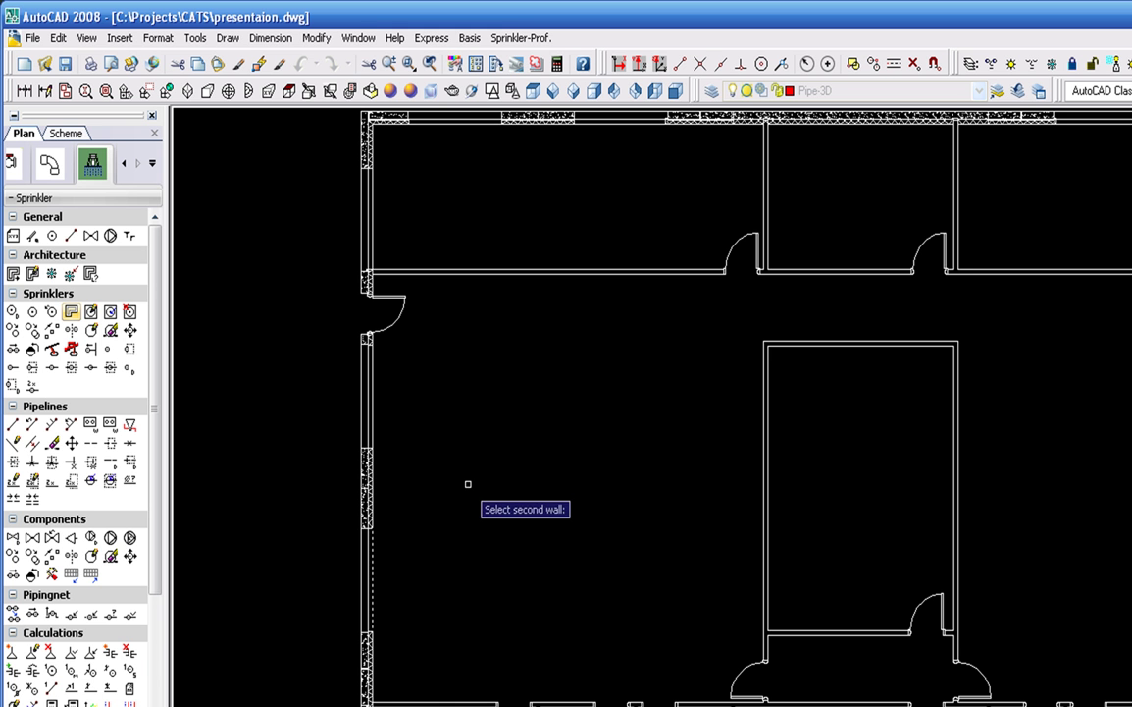
left_click(565, 275)
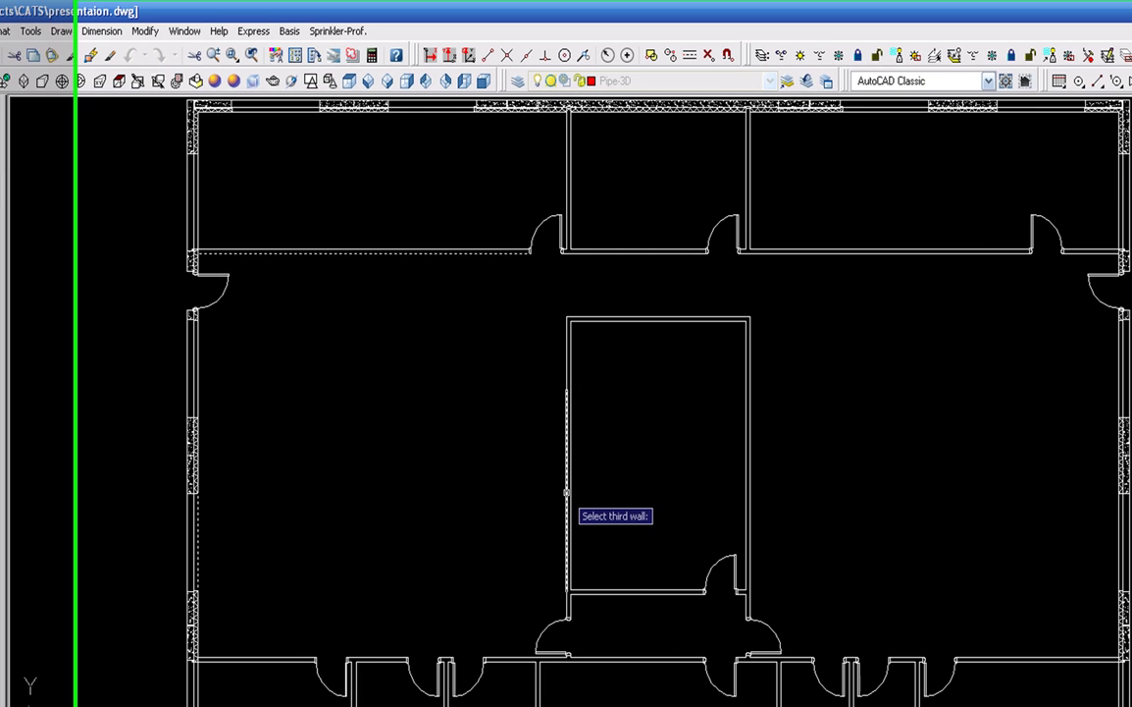
left_click(389, 664)
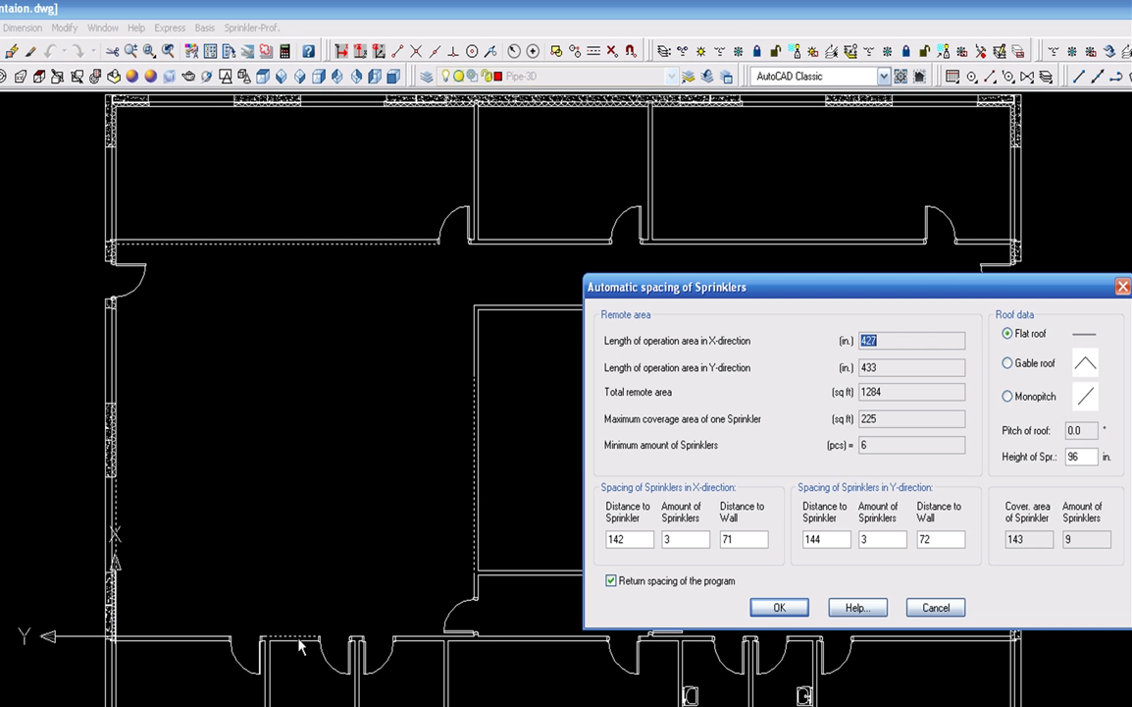
left_click(776, 608)
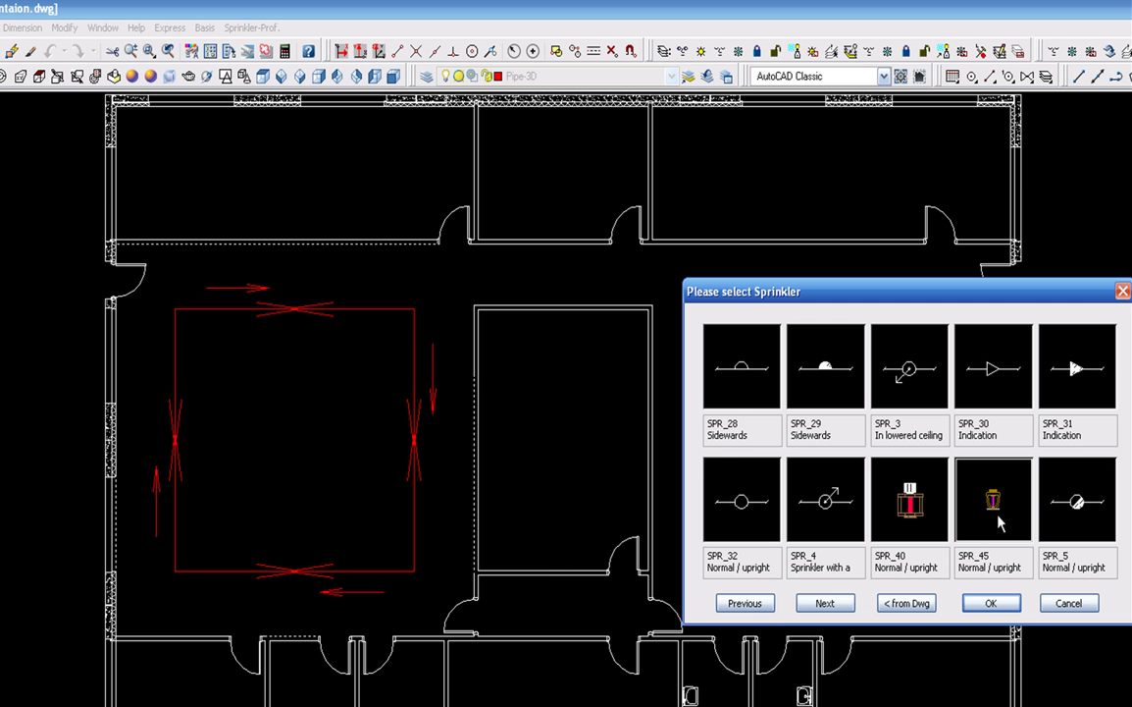
left_click(986, 602)
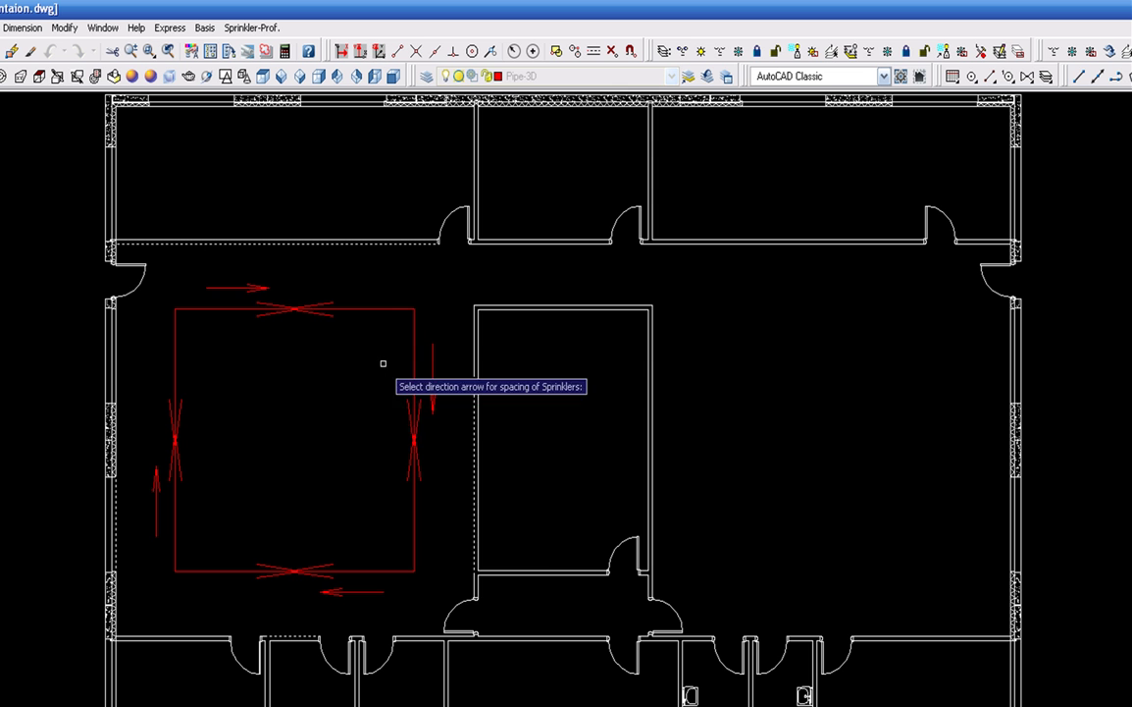
left_click(340, 593)
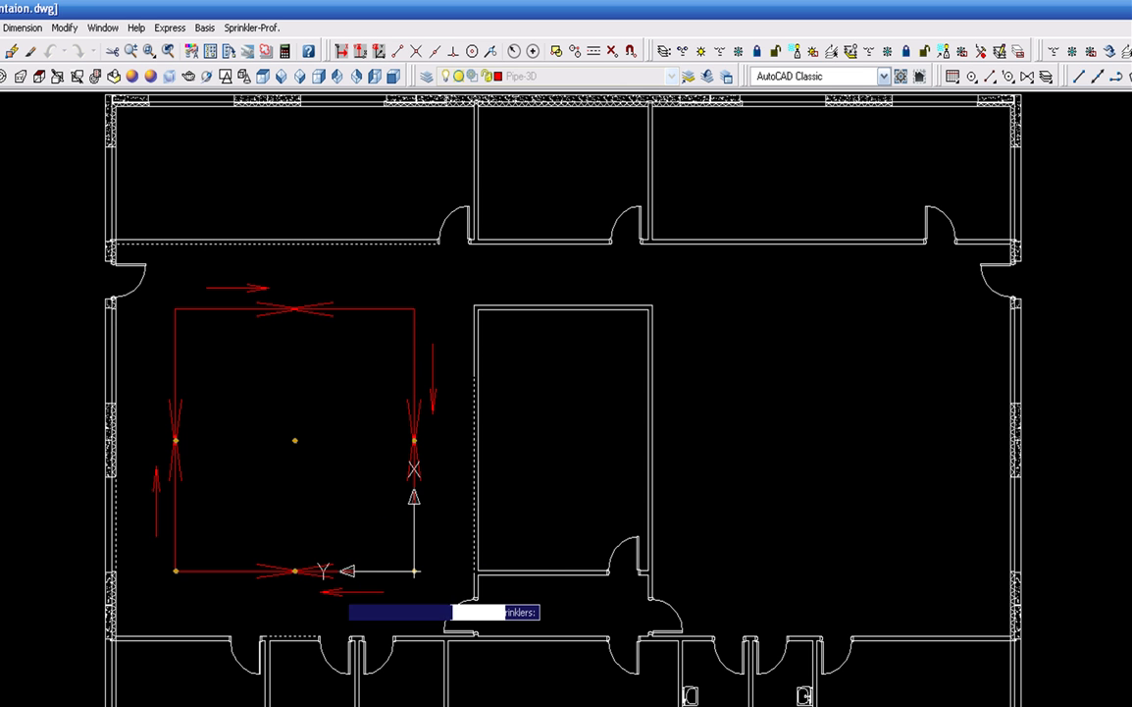
right_click(340, 531)
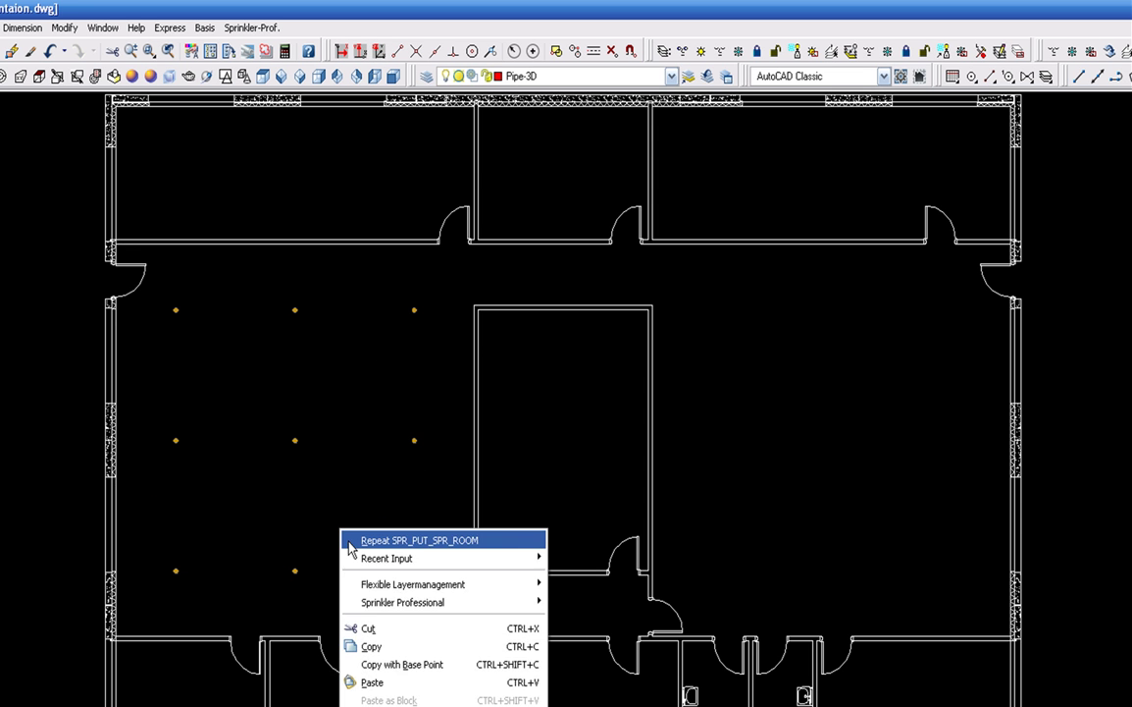
left_click(392, 541)
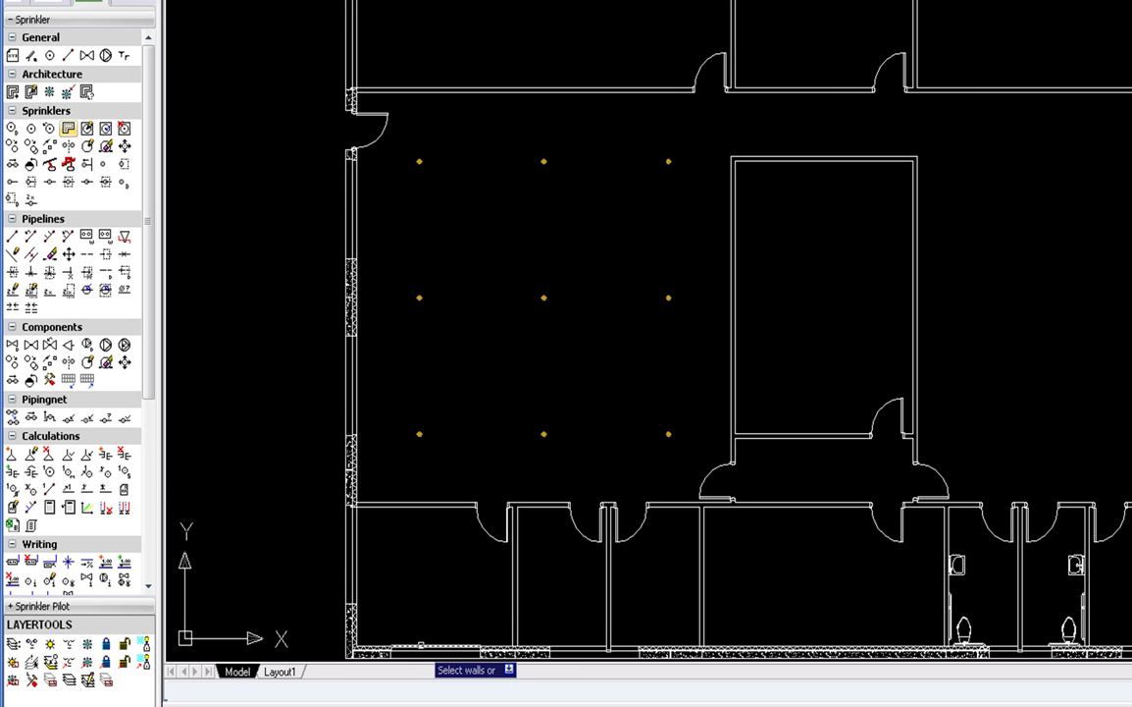
Step: Place two automatically spaced SPR_45 sprinklers in the lower-left room
left_click(421, 644)
left_click(357, 570)
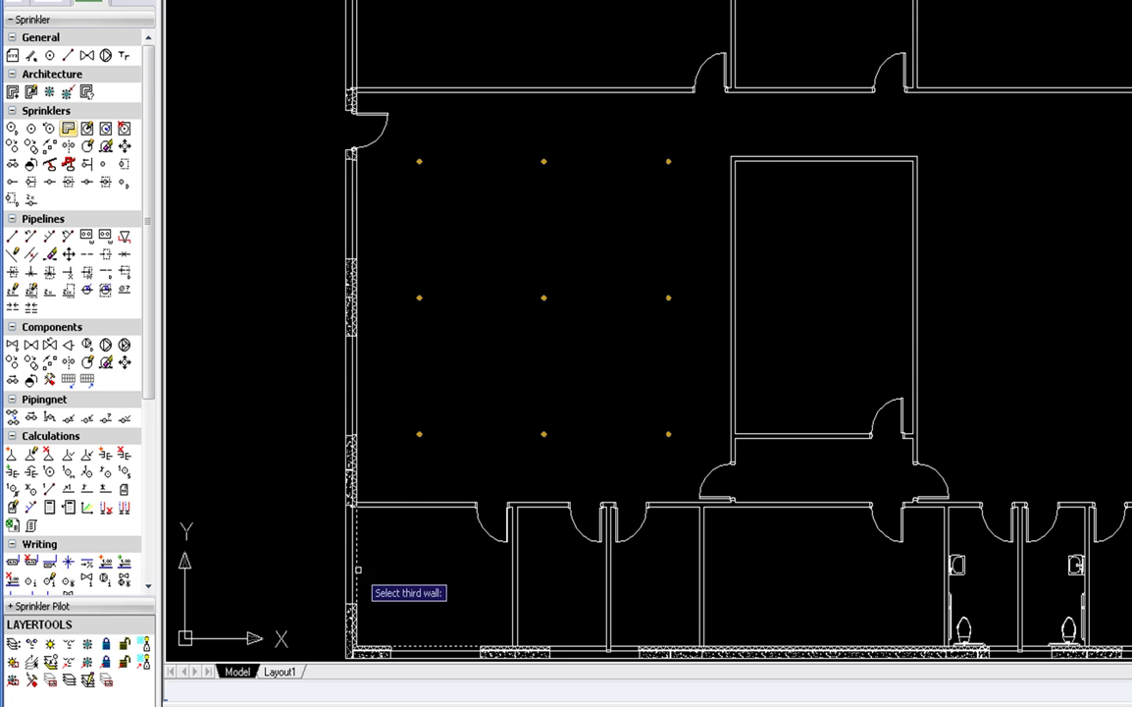
left_click(405, 506)
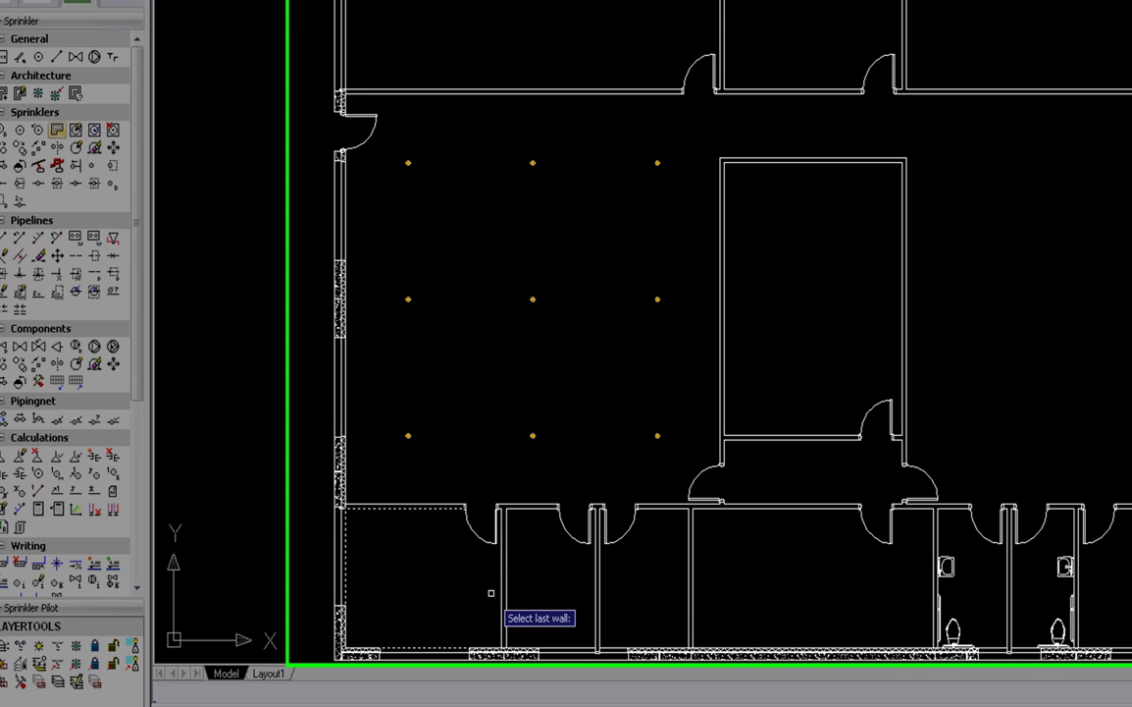
left_click(500, 599)
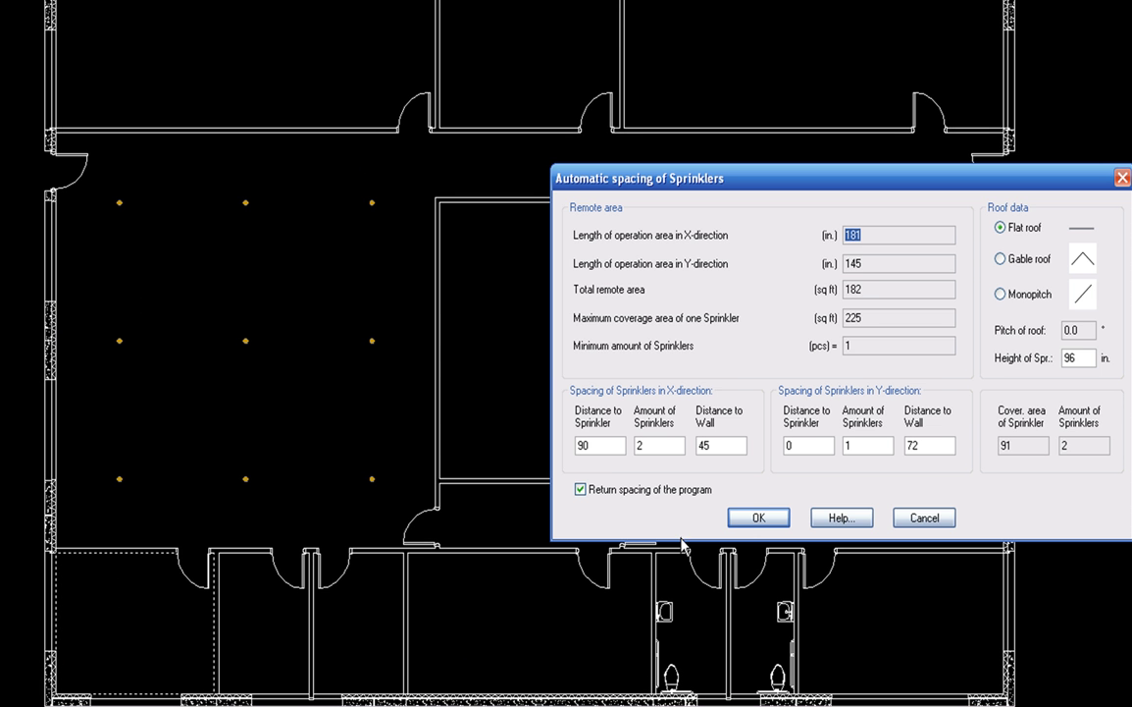
left_click(748, 522)
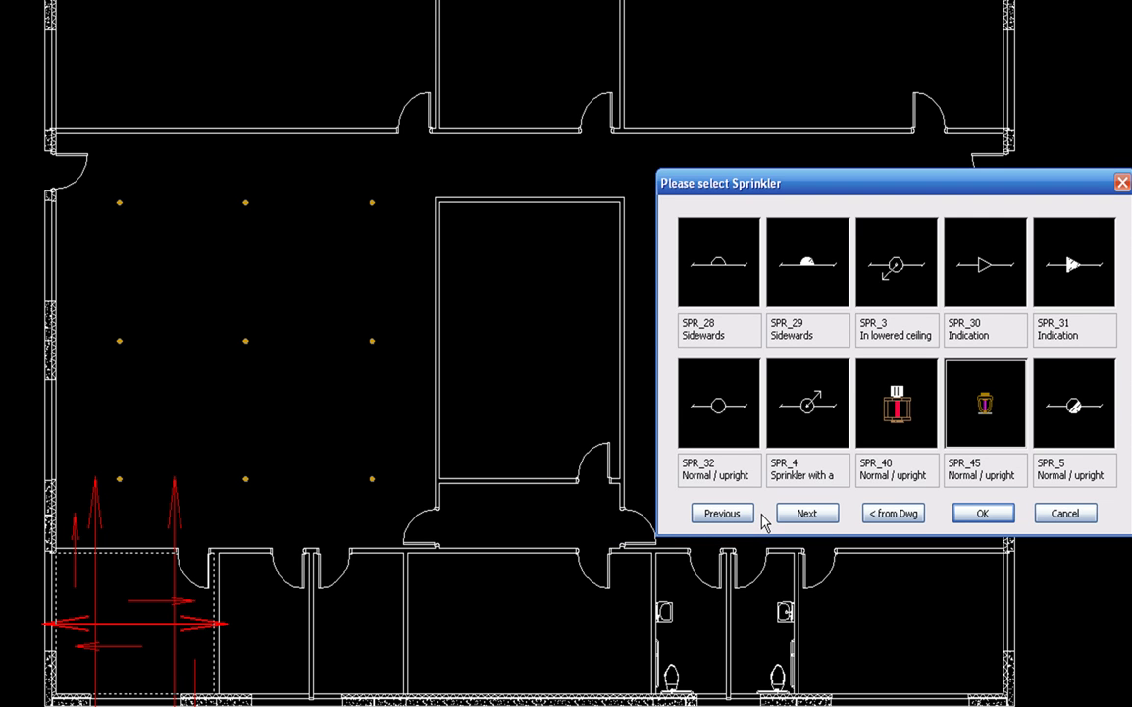
left_click(953, 510)
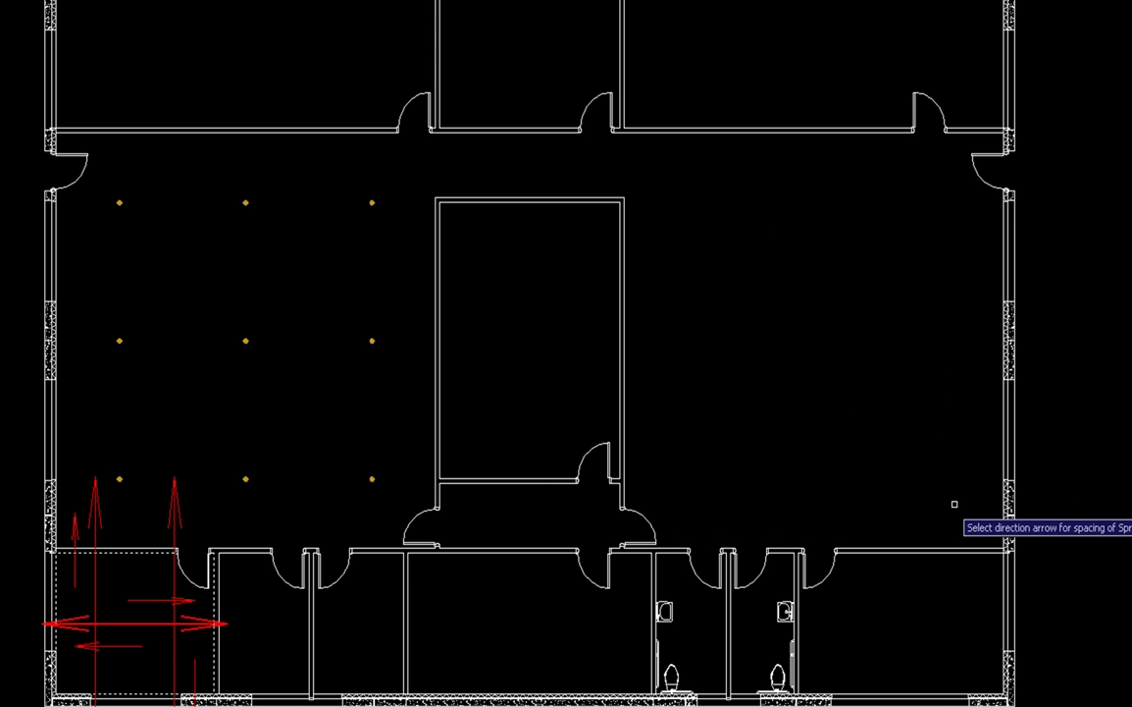
left_click(138, 599)
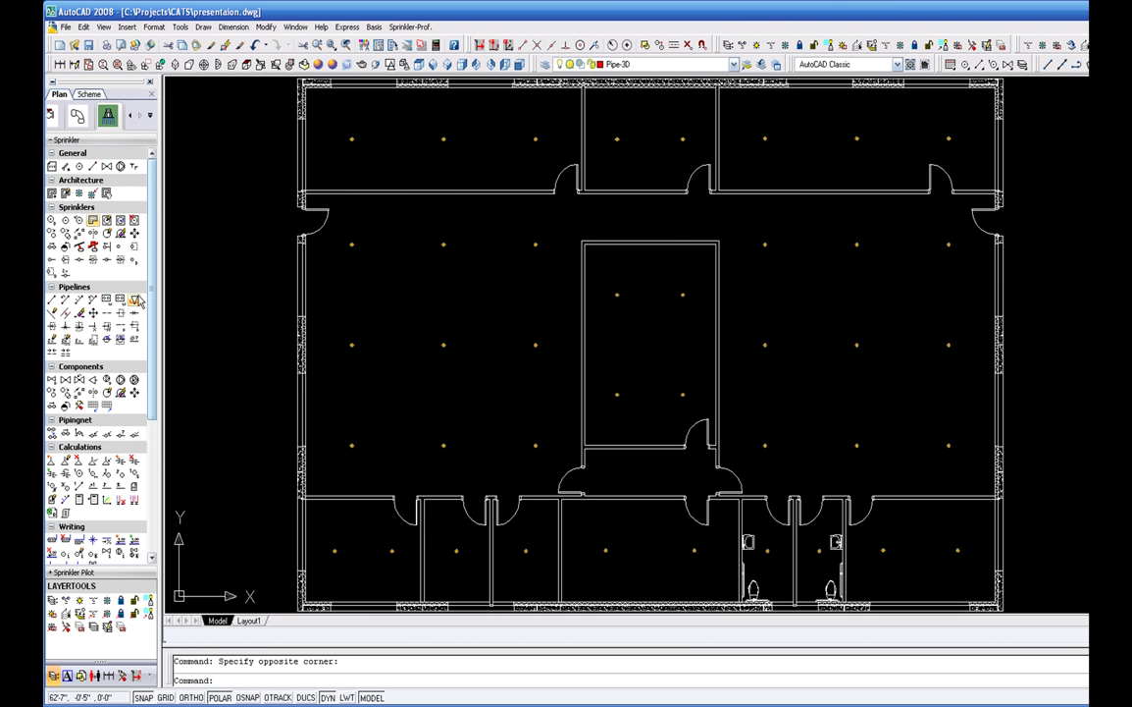
Step: Number the sprinkler nodes starting at 1 and set up a manually drawn Feed pipe
left_click(79, 473)
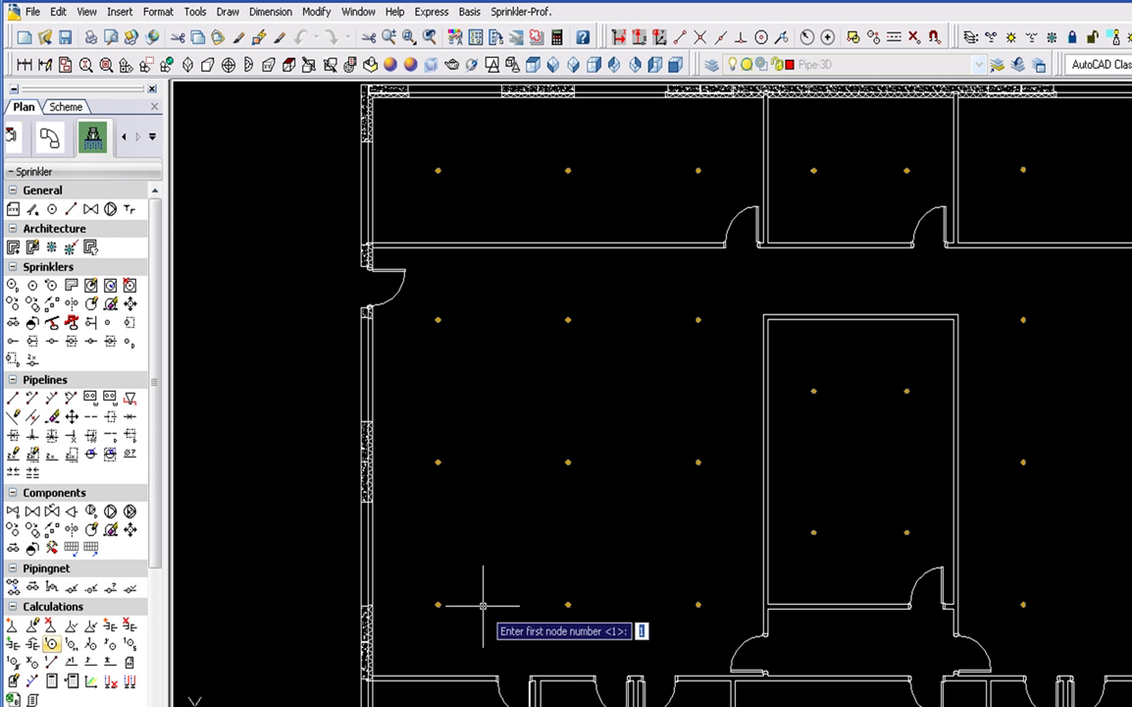
key("Return")
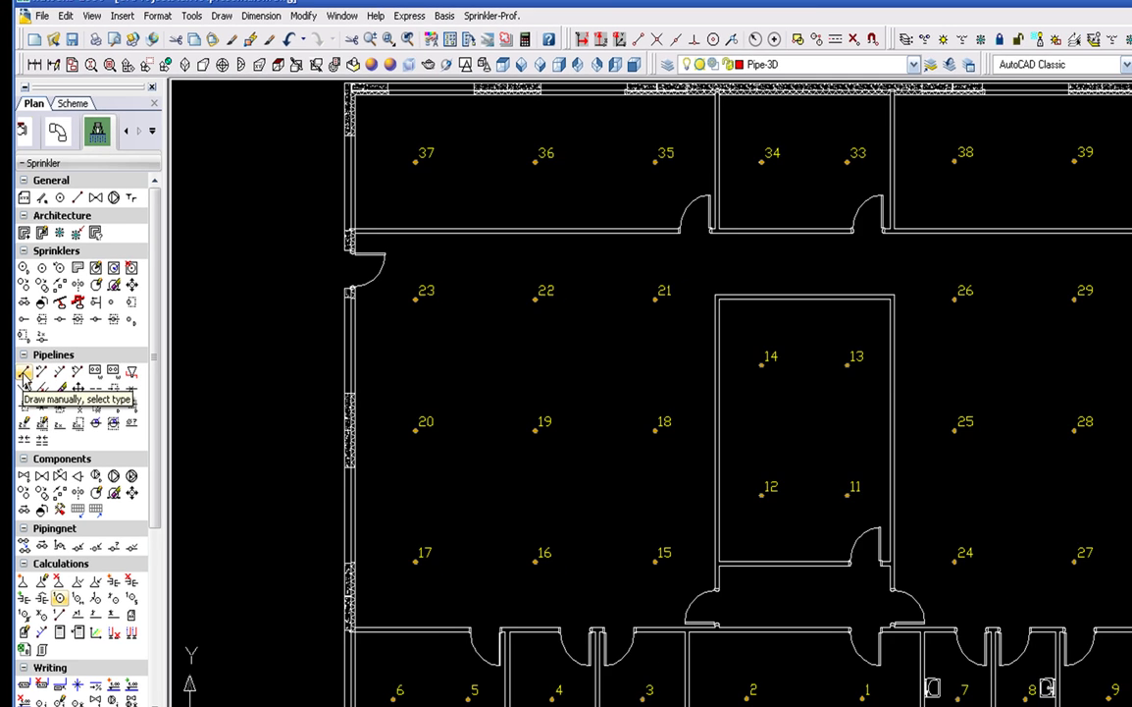
left_click(25, 373)
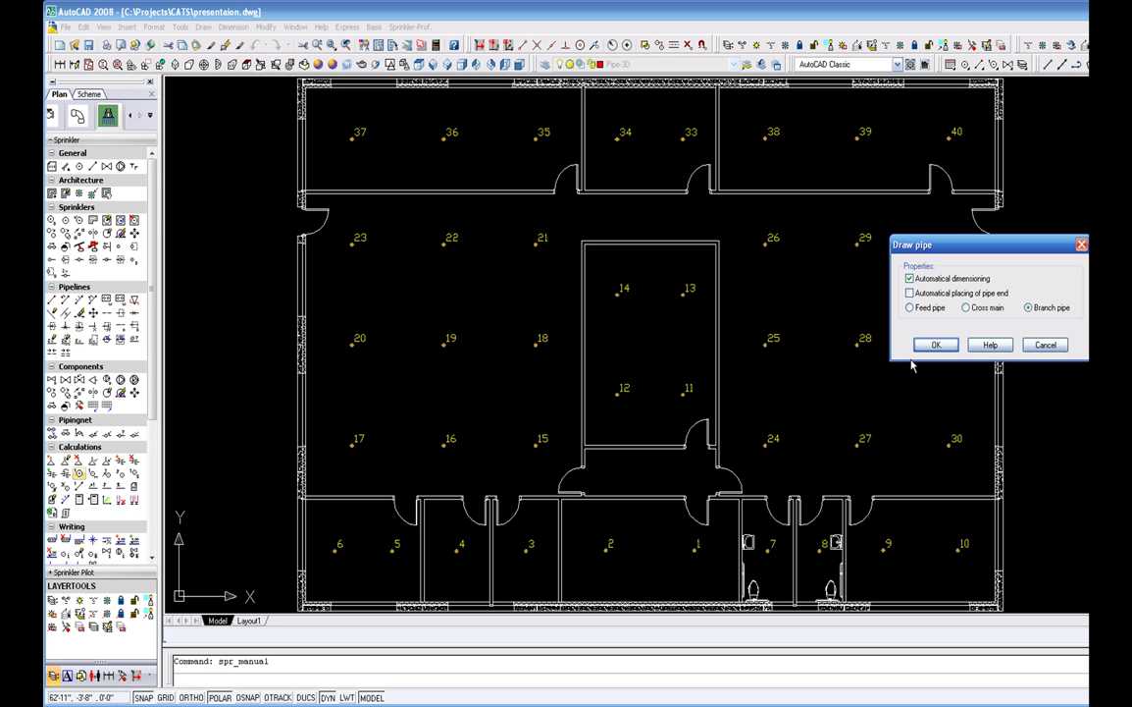
left_click(910, 308)
left_click(931, 345)
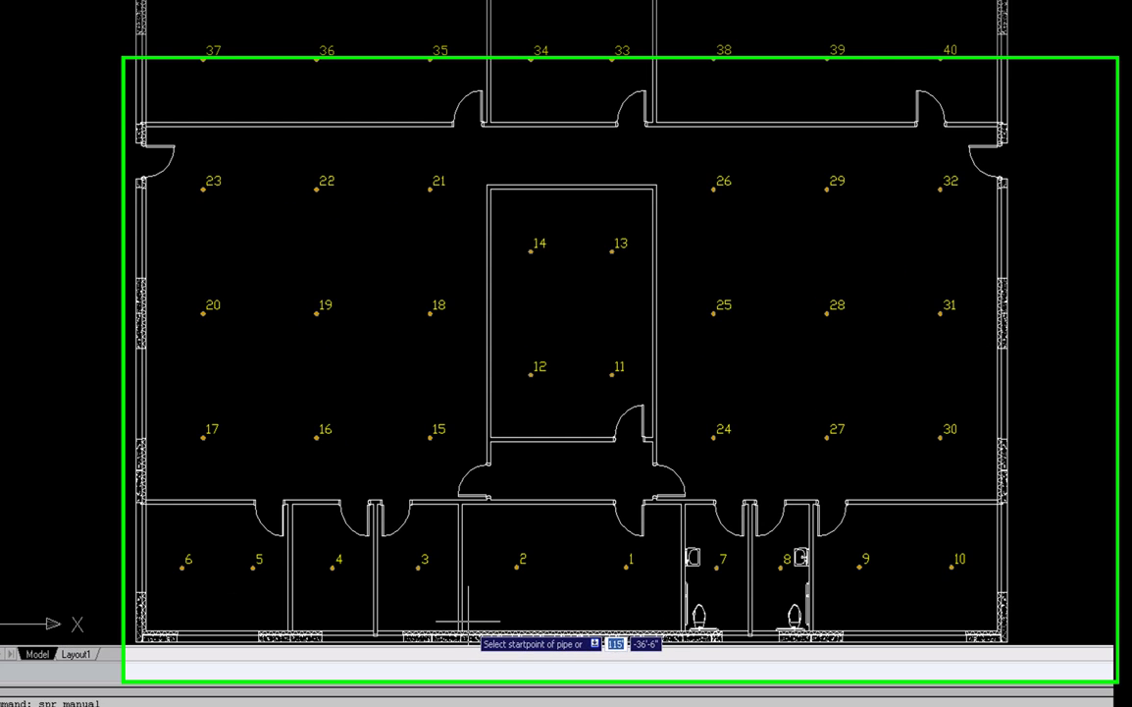
Step: Draw the feed pipe at height 104 along the bottom room, then north to the top rooms
left_click(566, 594)
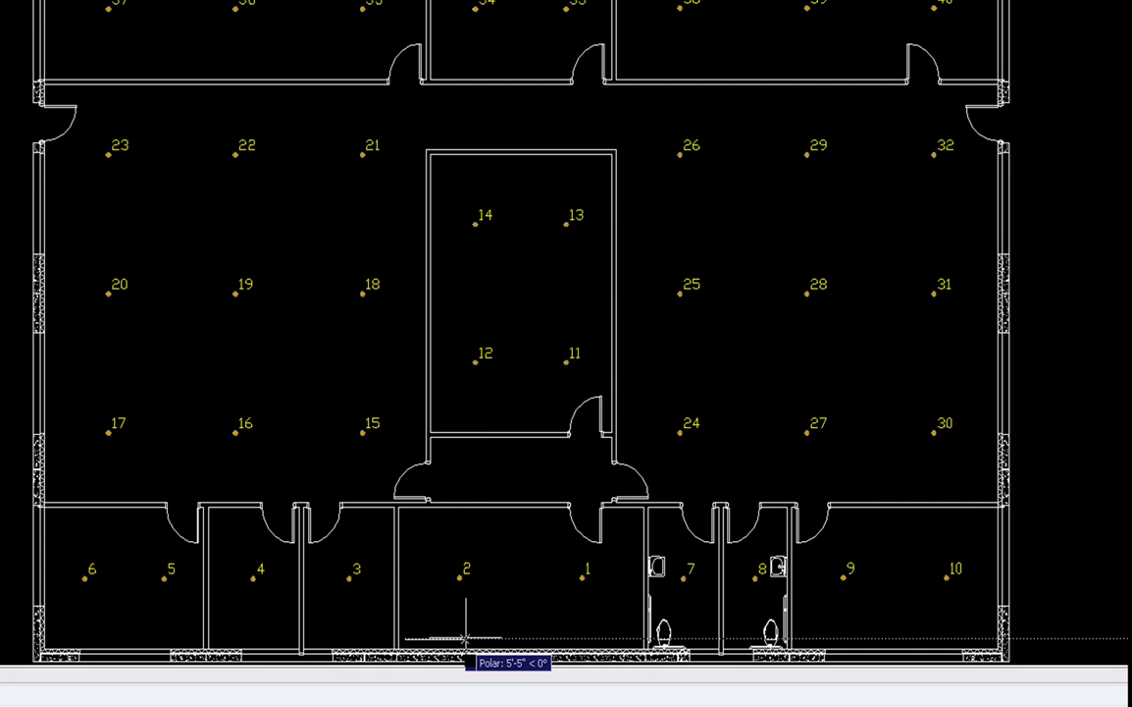
type("104")
key("Return")
left_click(731, 594)
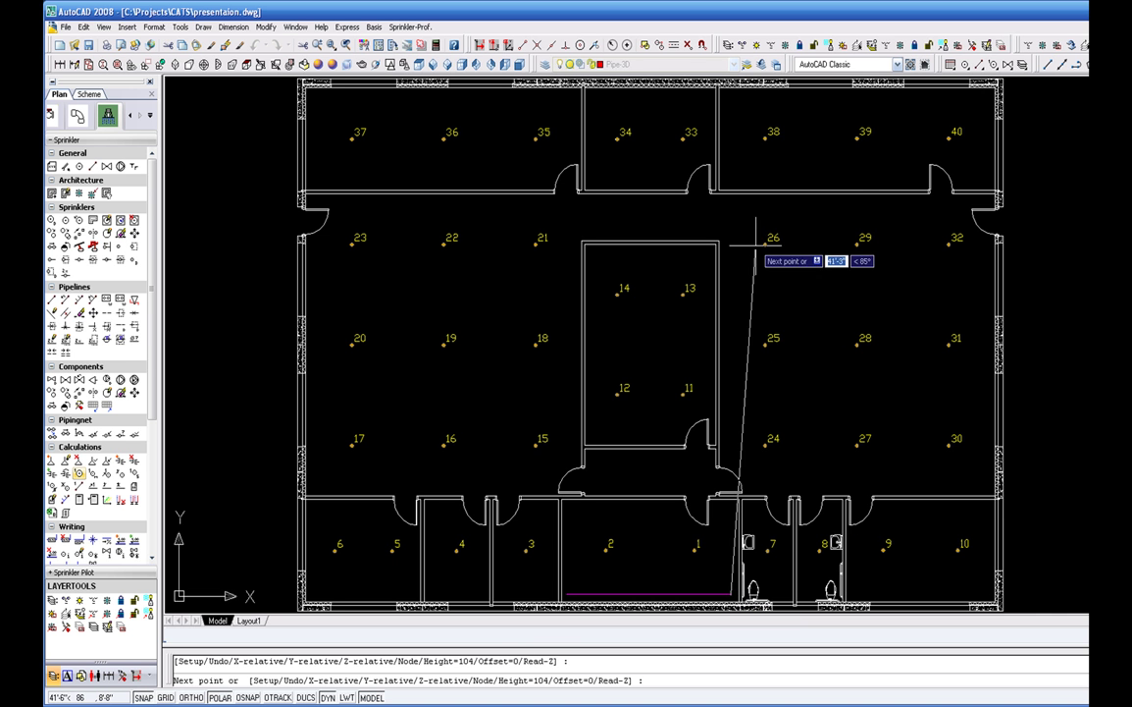
left_click(731, 113)
right_click(732, 114)
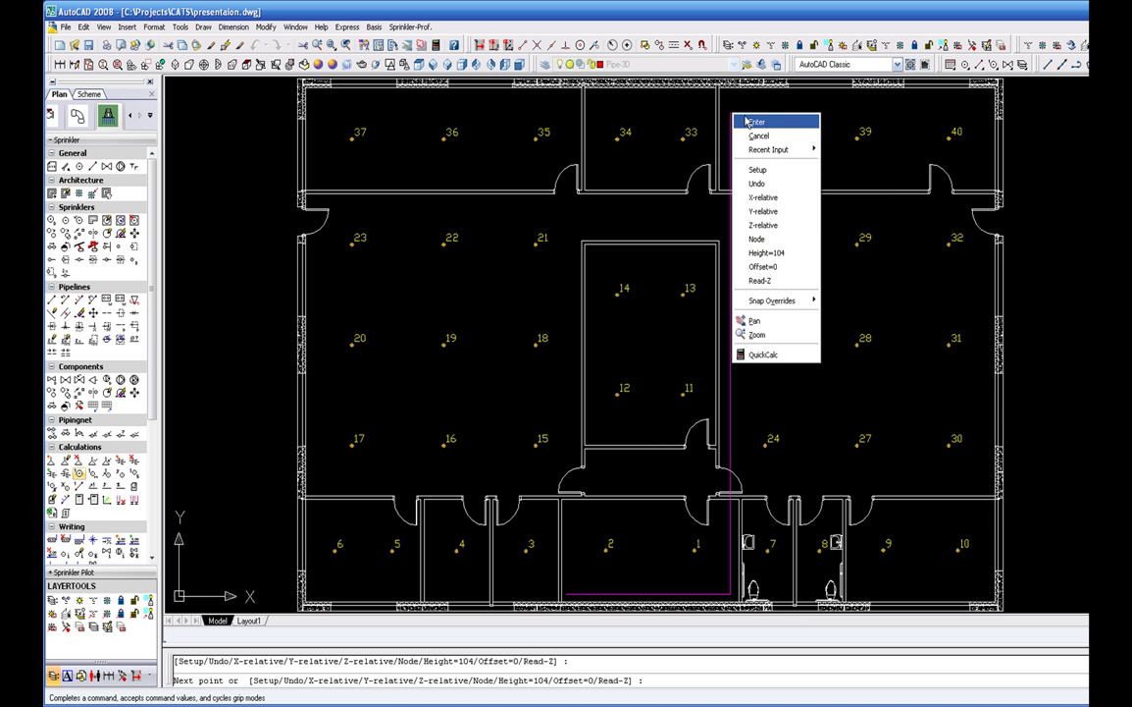
left_click(748, 119)
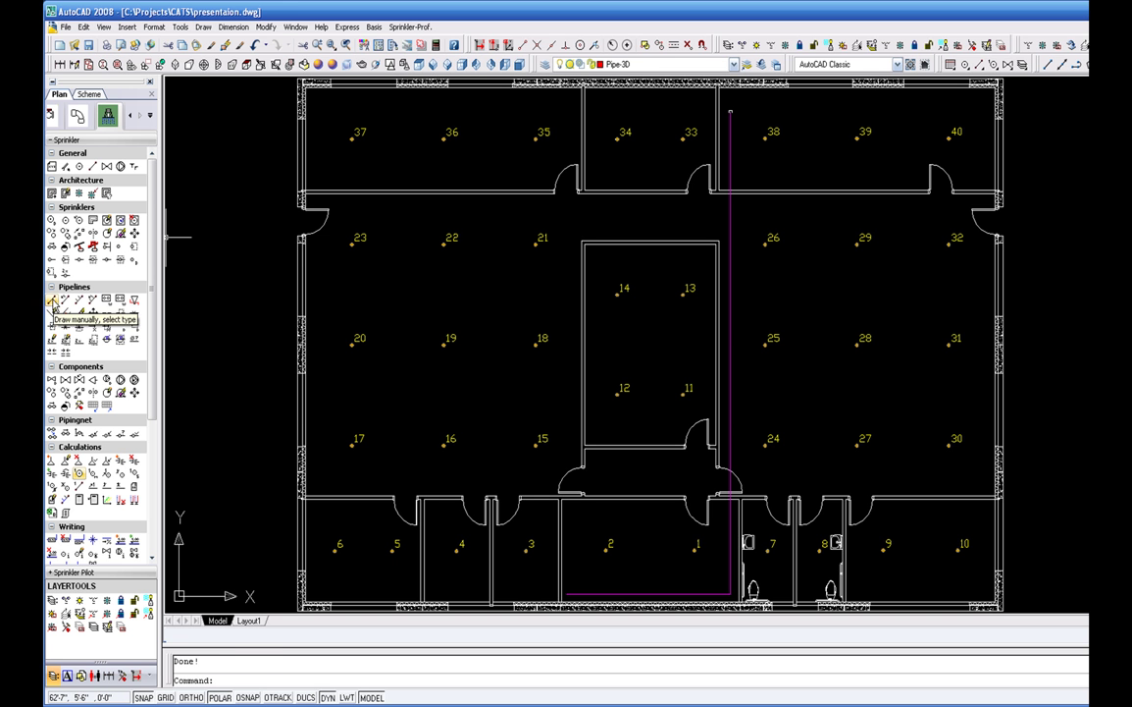
Step: Draw a blue cross main from the feed pipe across the top rooms
left_click(53, 300)
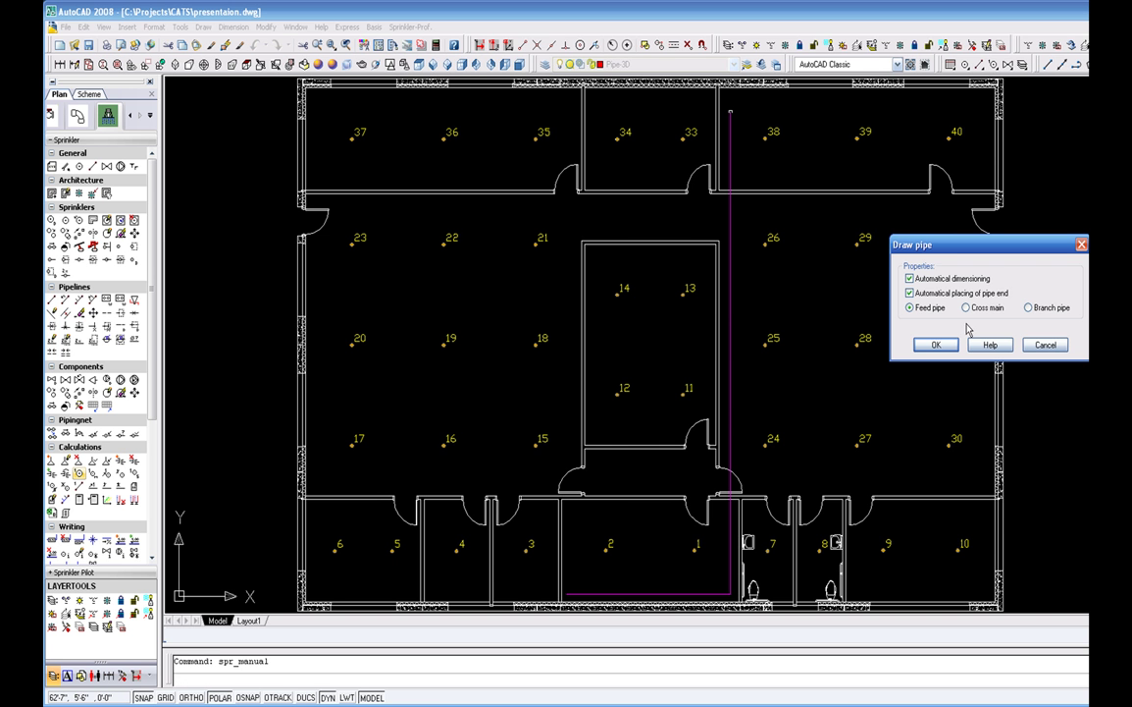
left_click(1028, 308)
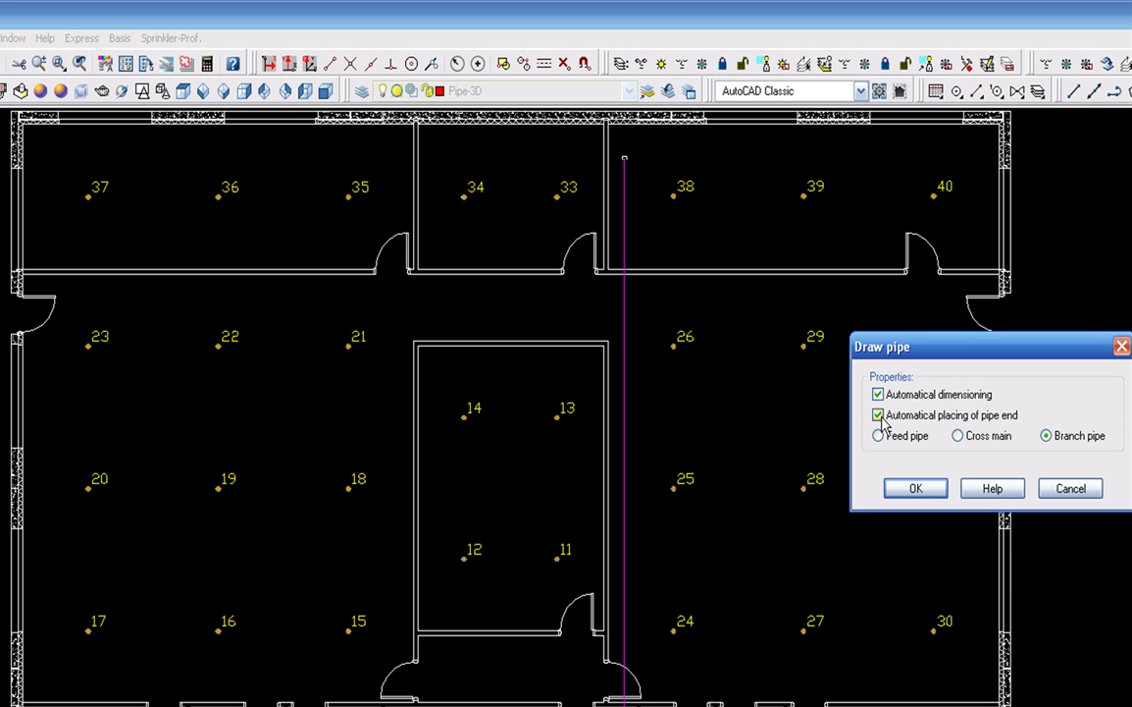
left_click(914, 489)
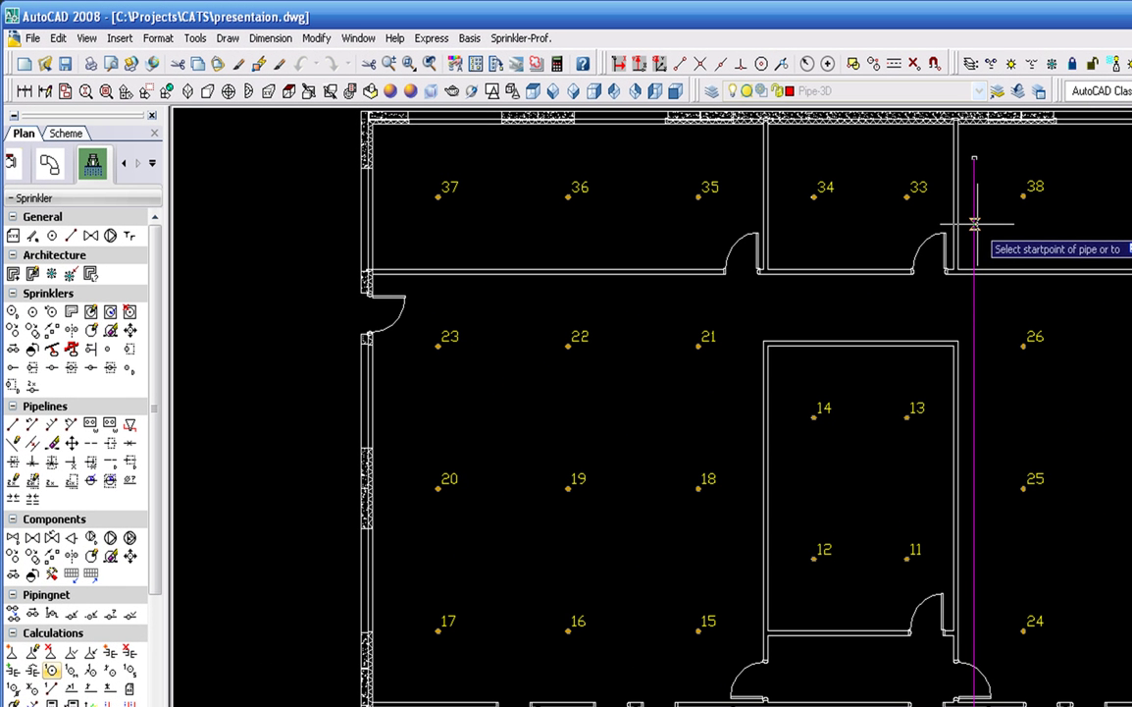
left_click(974, 223)
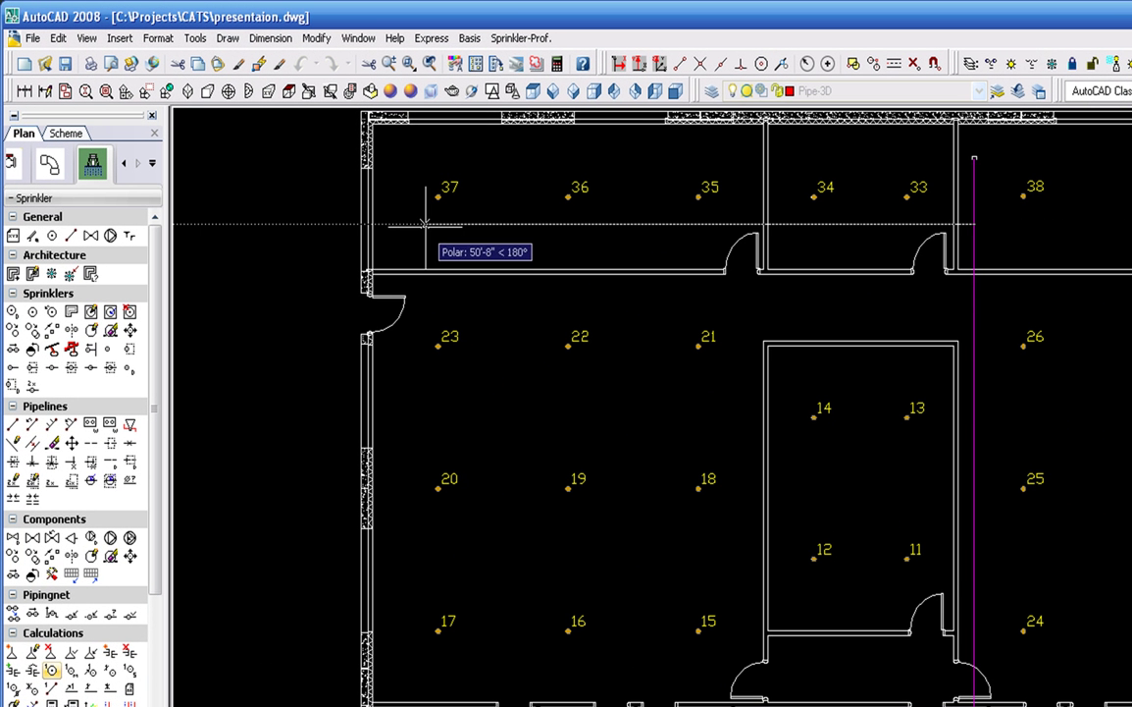
right_click(425, 233)
left_click(447, 248)
Step: Draw another blue pipe from the pipe junction along the next sprinkler row
right_click(463, 257)
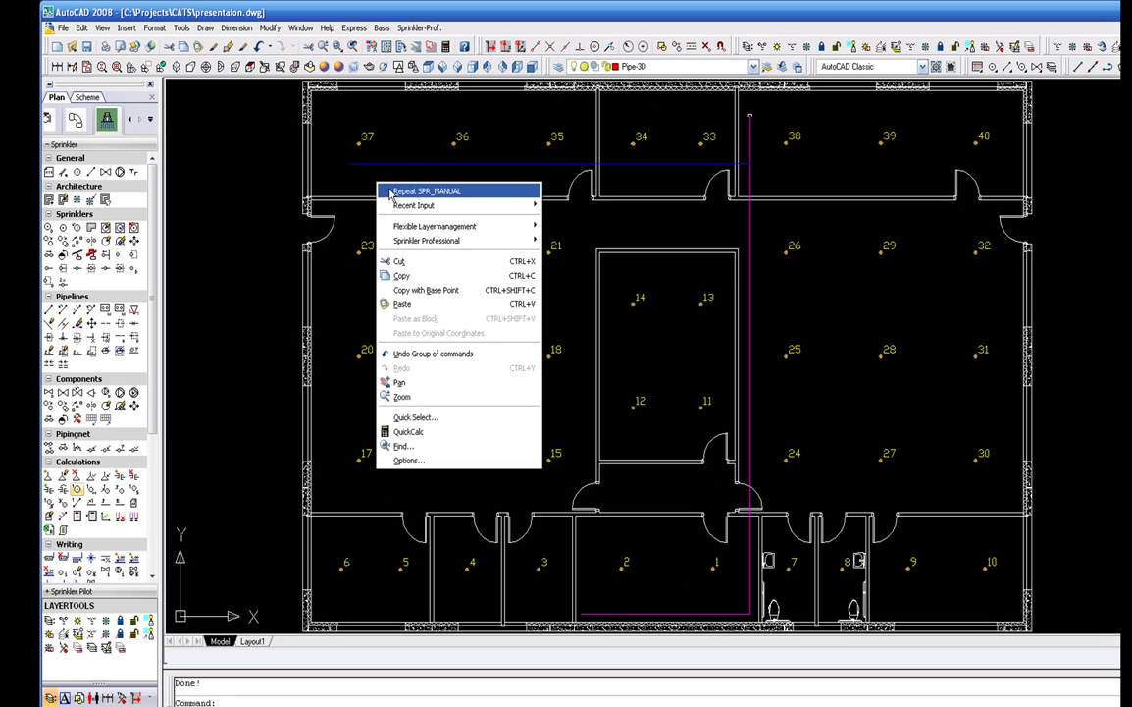
left_click(449, 247)
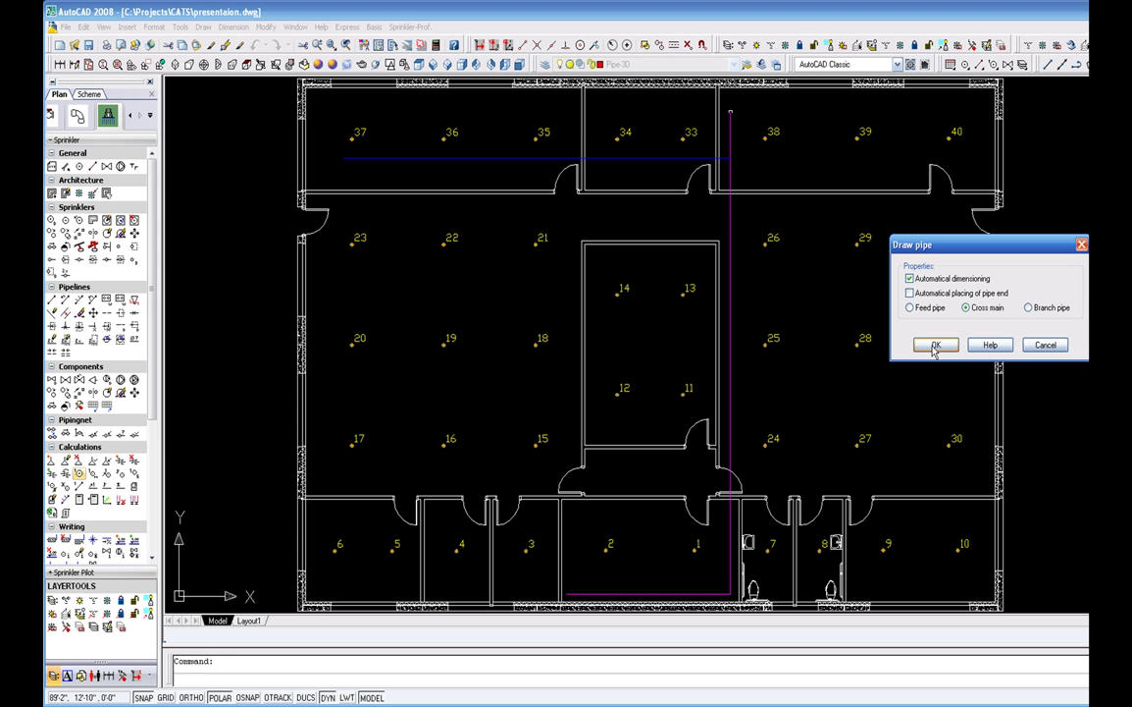
left_click(935, 347)
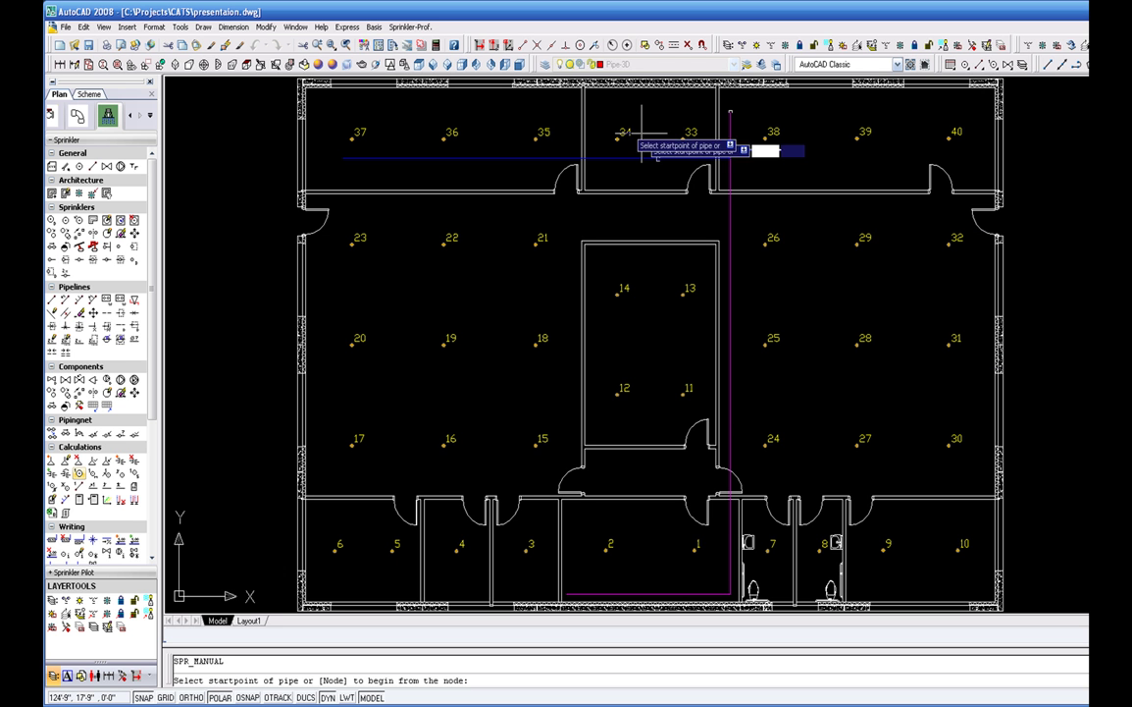
left_click(730, 158)
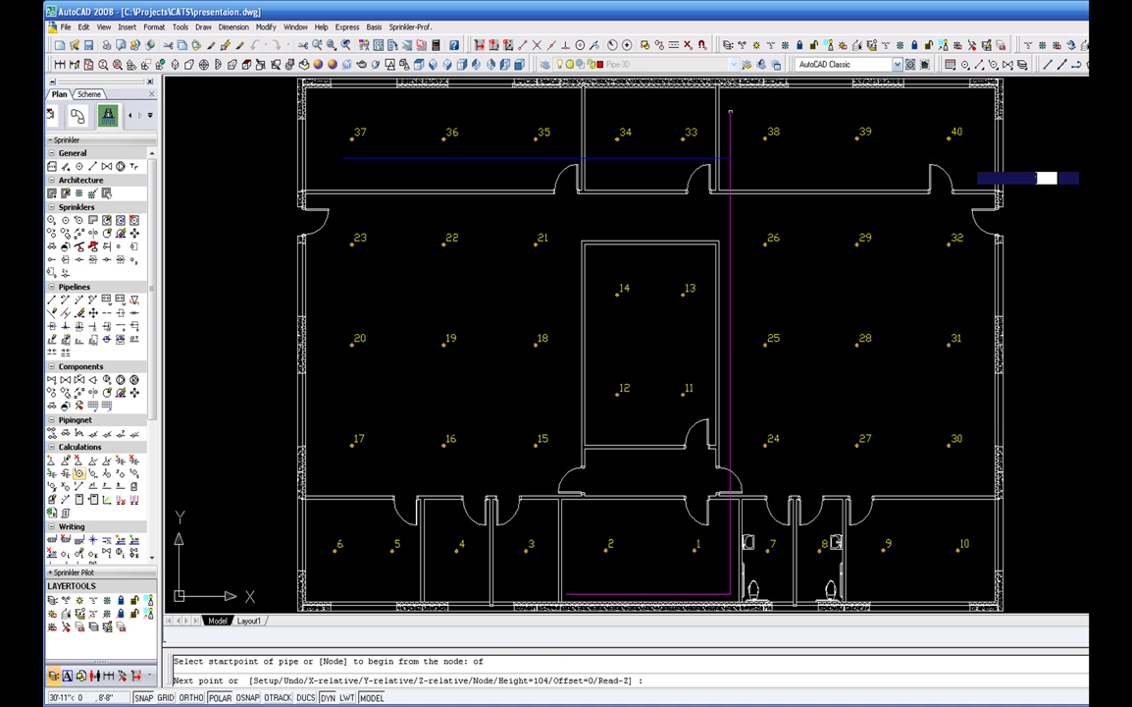
right_click(969, 163)
left_click(992, 171)
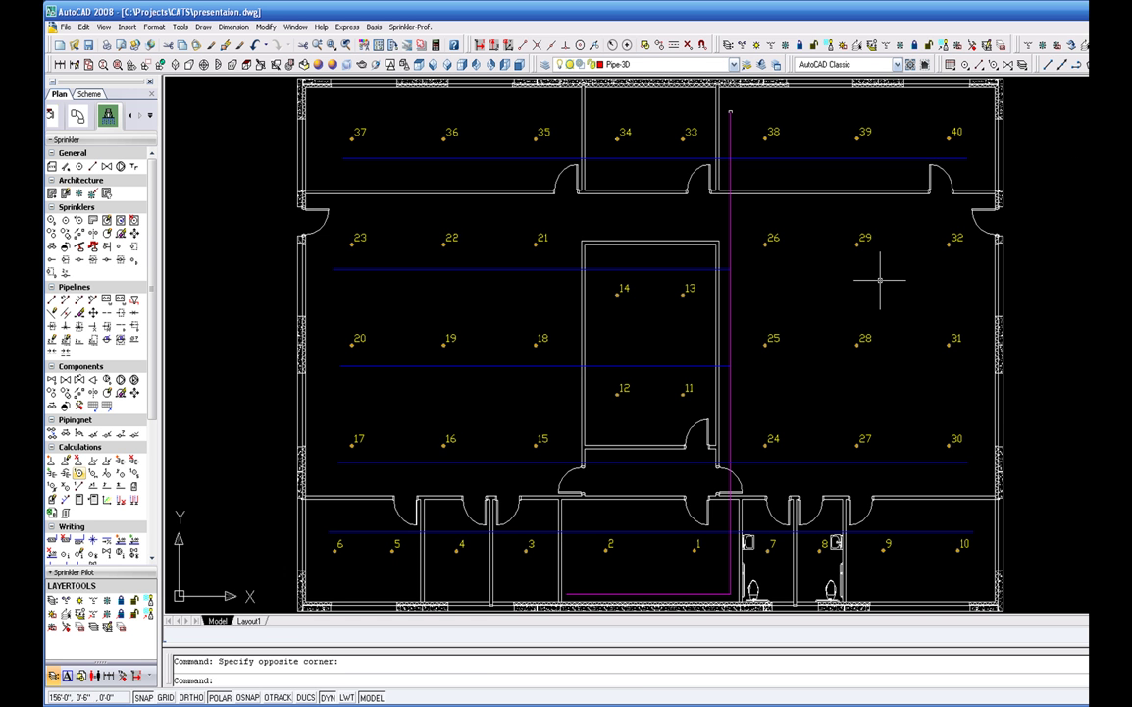
Step: Connect top-row sprinklers 33–40 to their blue branch line with drops at z1 = 12
left_click(80, 247)
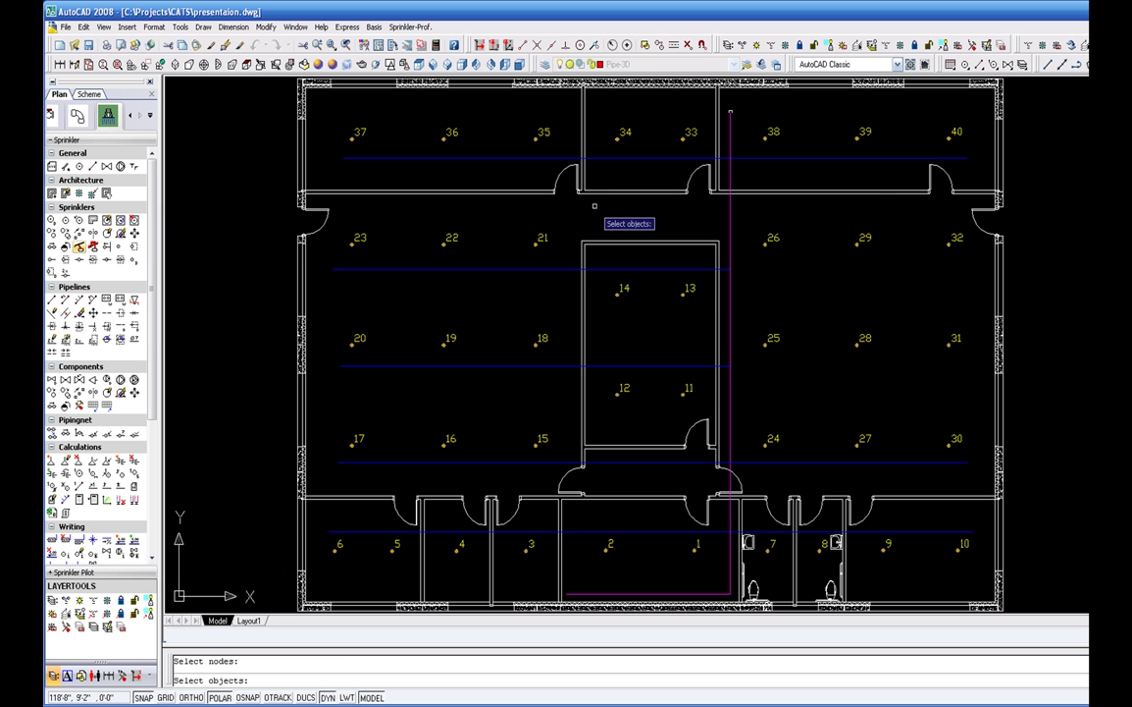
left_click(970, 172)
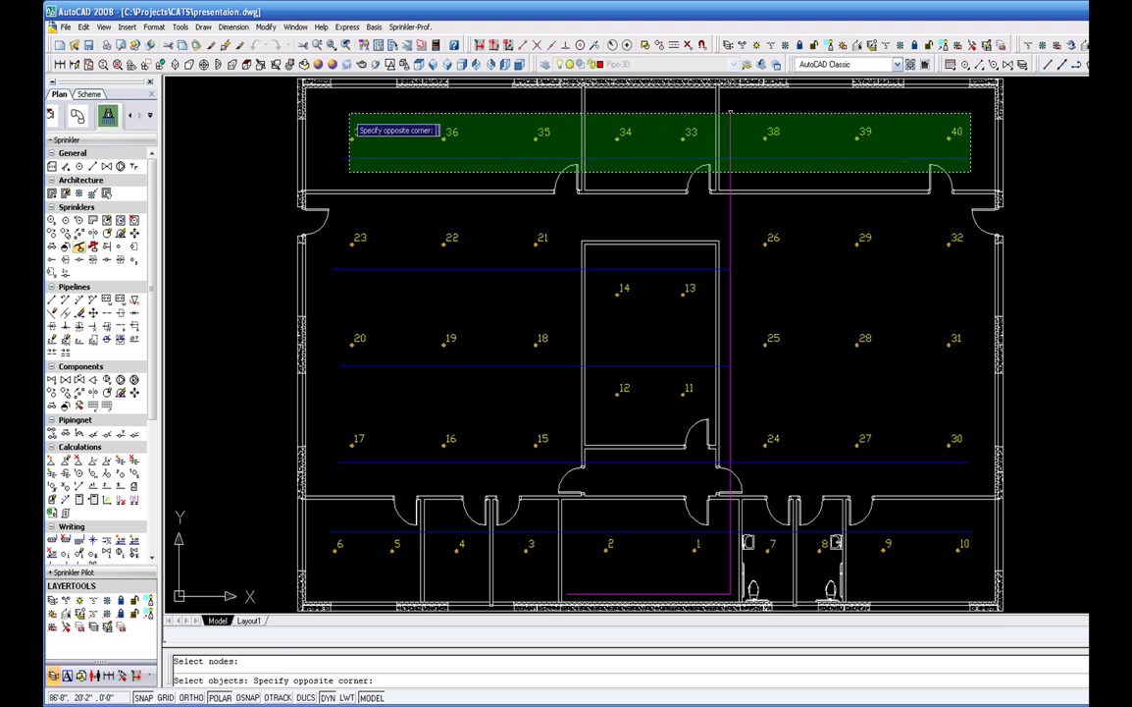
left_click(302, 102)
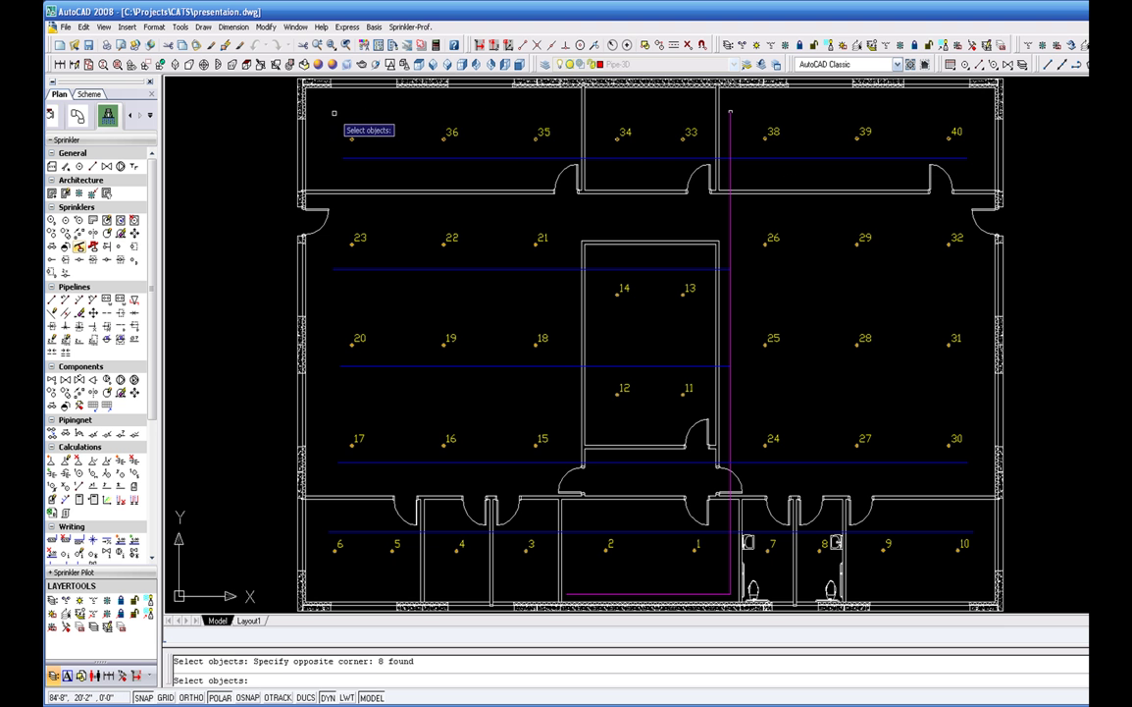
left_click(404, 157)
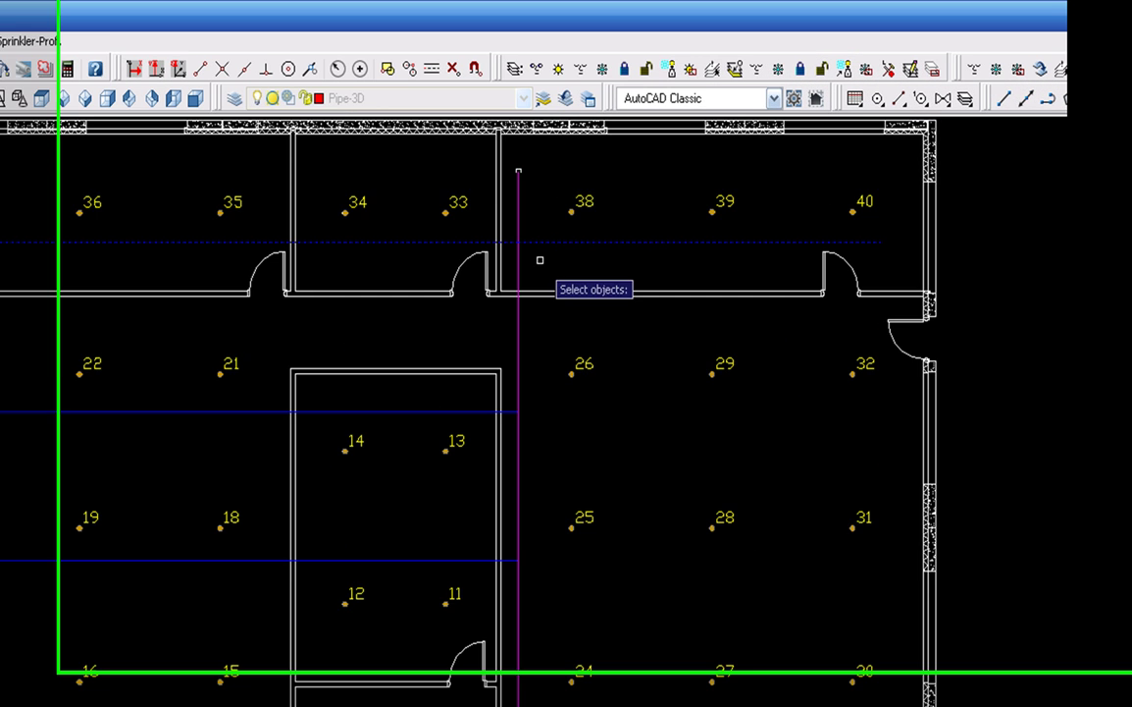
key("Return")
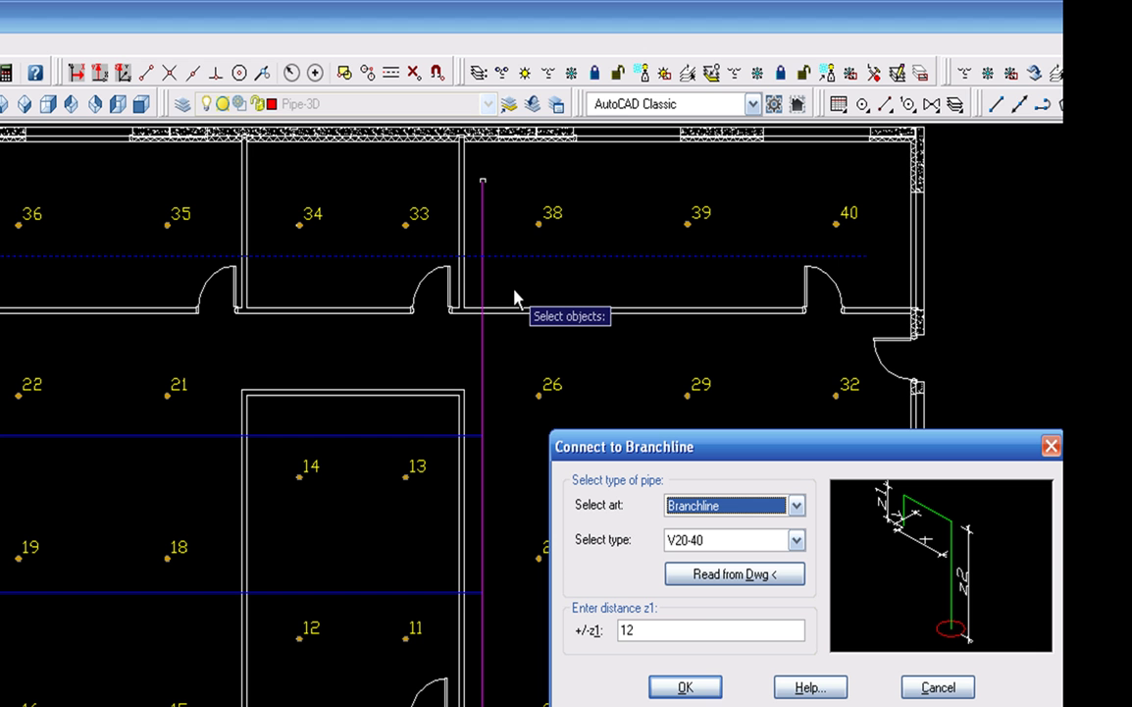
left_click(690, 689)
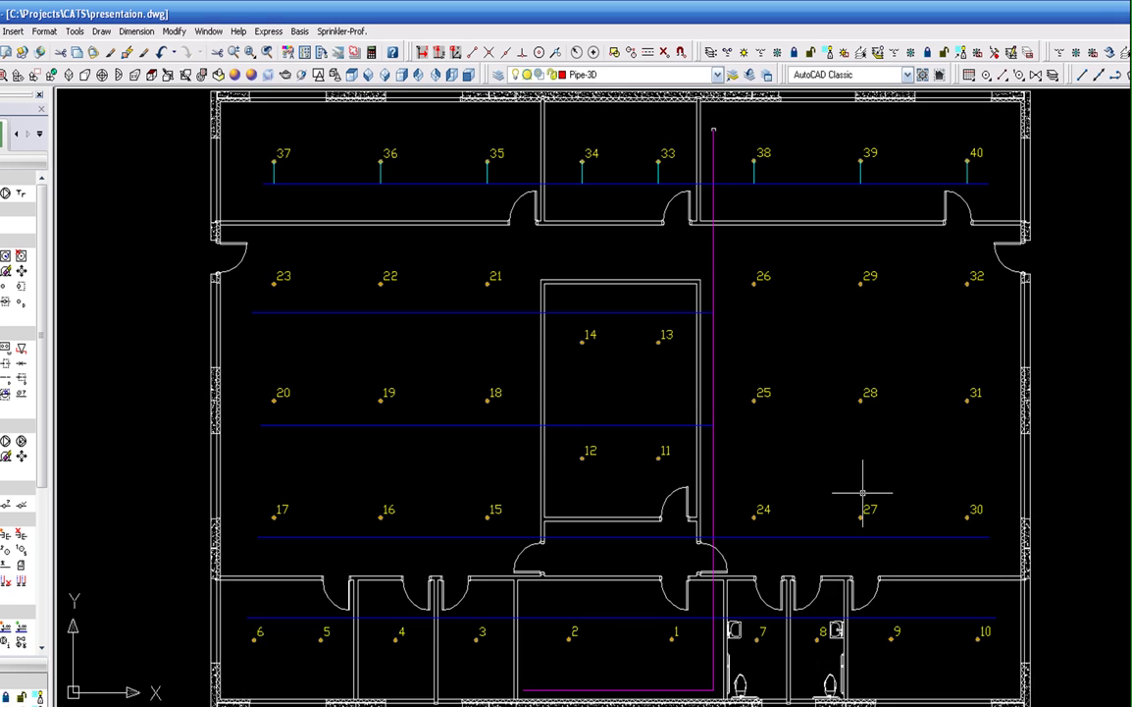
Step: Select sprinklers 21–23, 13 and 14 and their blue branch line for connecting
right_click(620, 479)
left_click(822, 341)
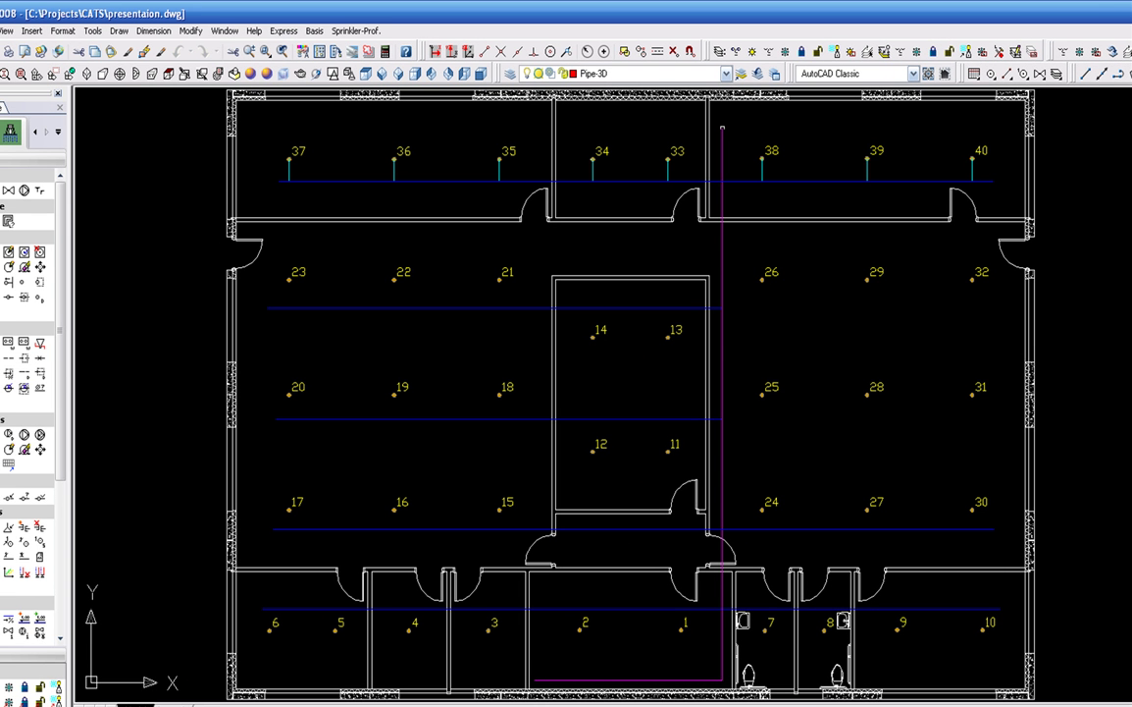
left_click(684, 347)
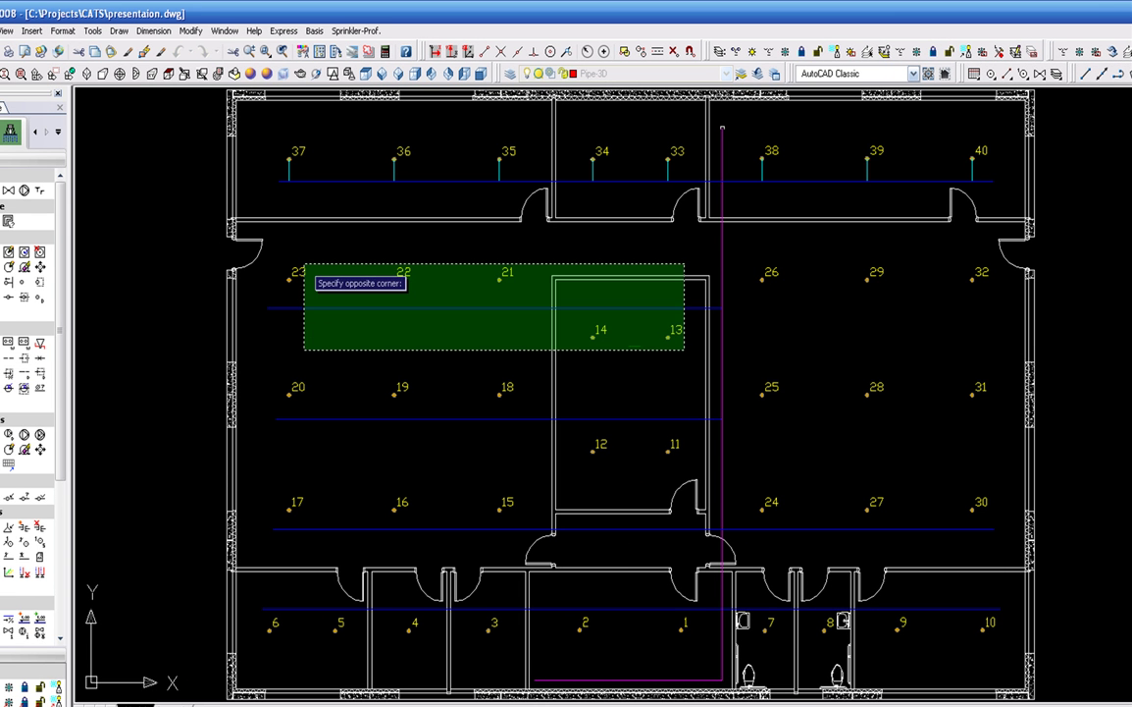
left_click(275, 255)
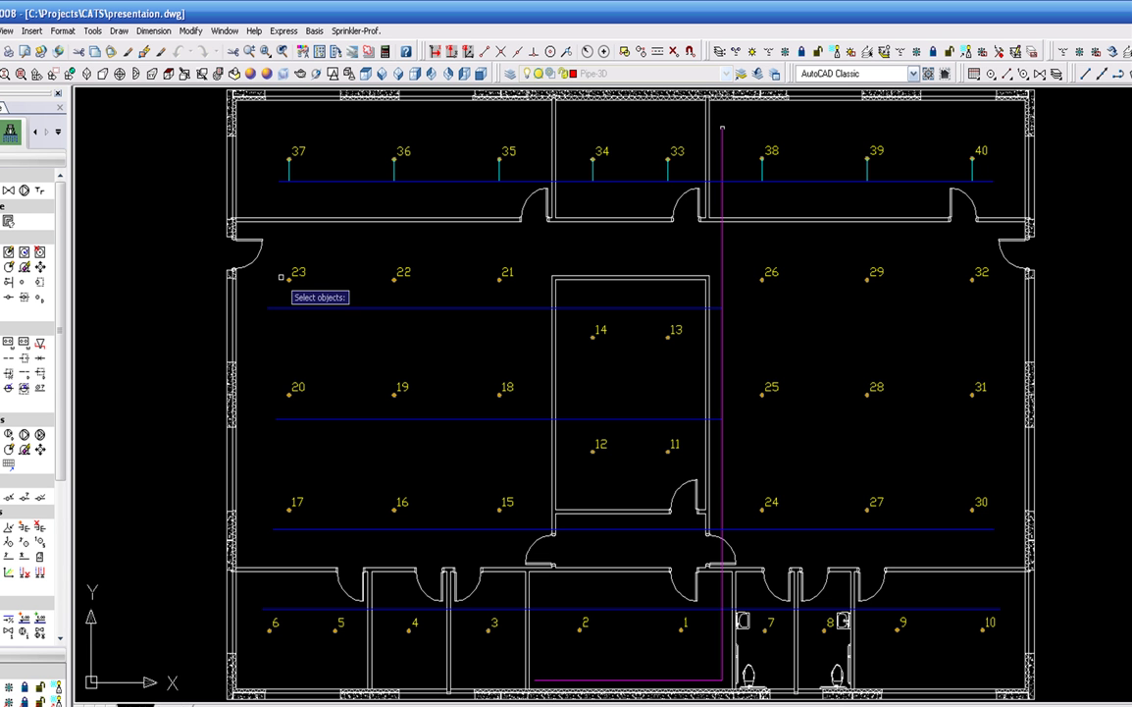
left_click(294, 307)
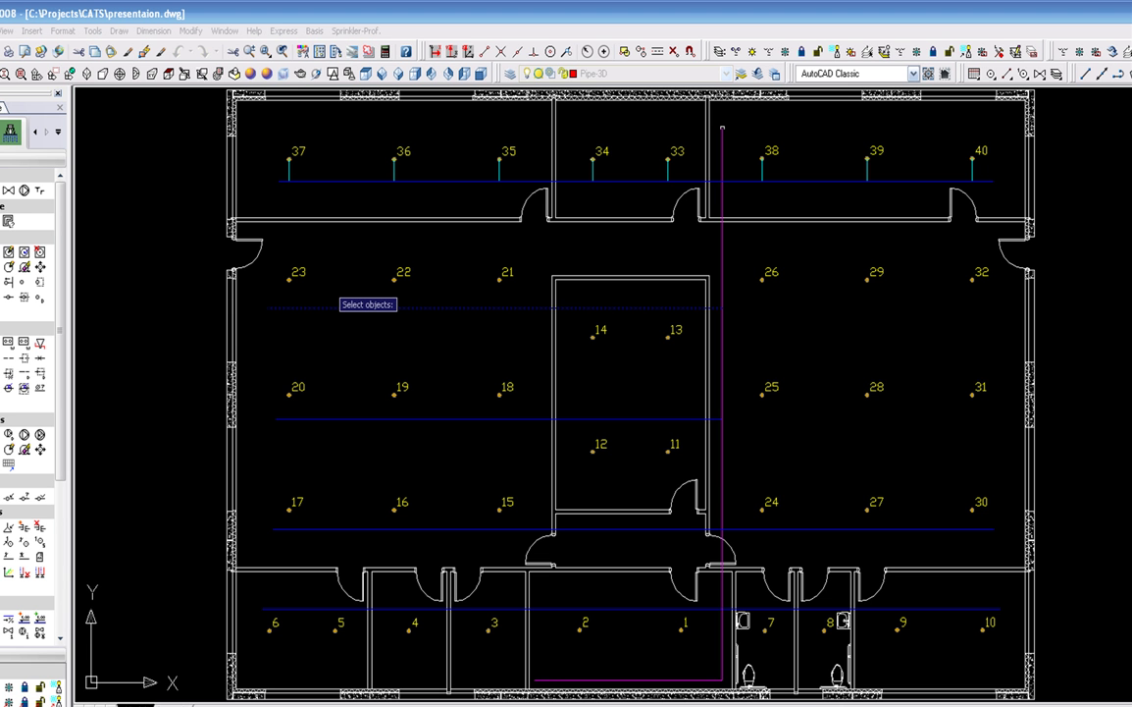
key("Return")
Step: Confirm the second-row drops, then auto-draw branch pipes through sprinklers 24–32 using Connection 3
left_click(852, 491)
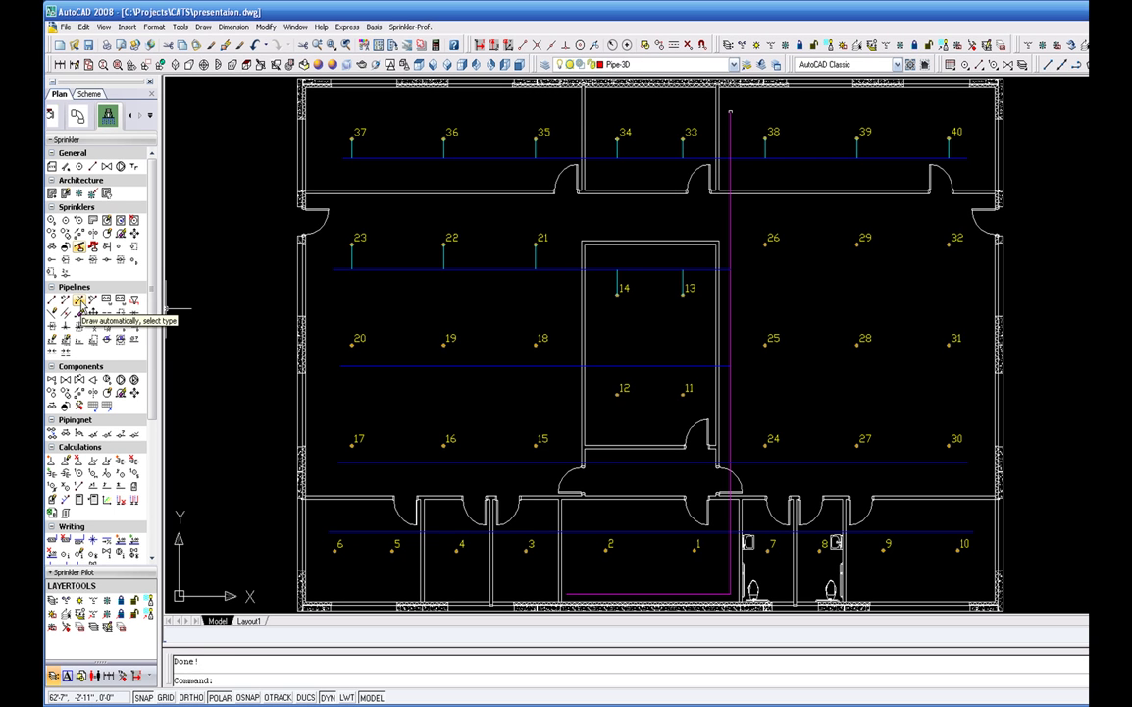
left_click(80, 305)
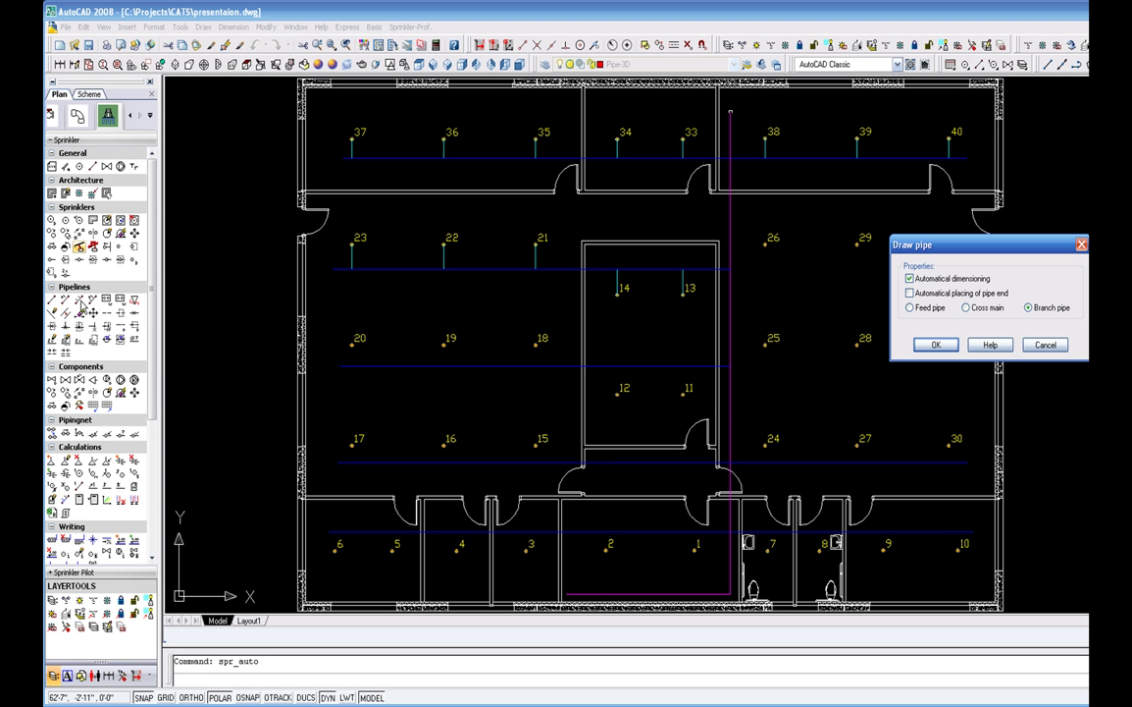
left_click(932, 346)
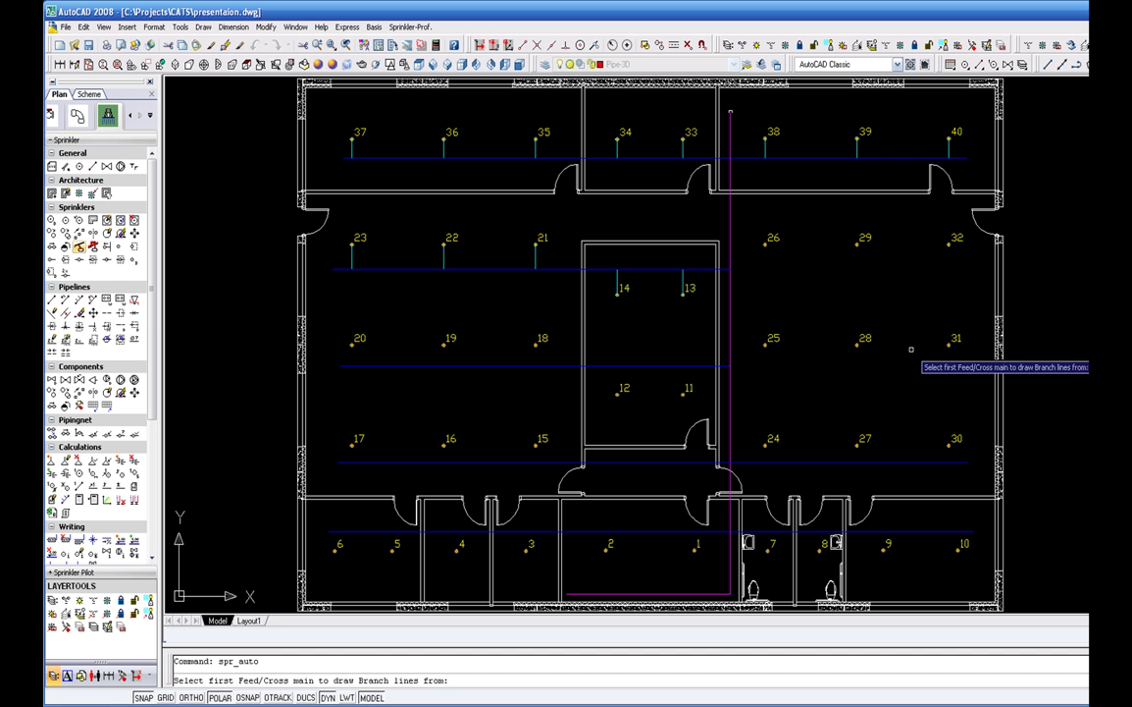
left_click(791, 462)
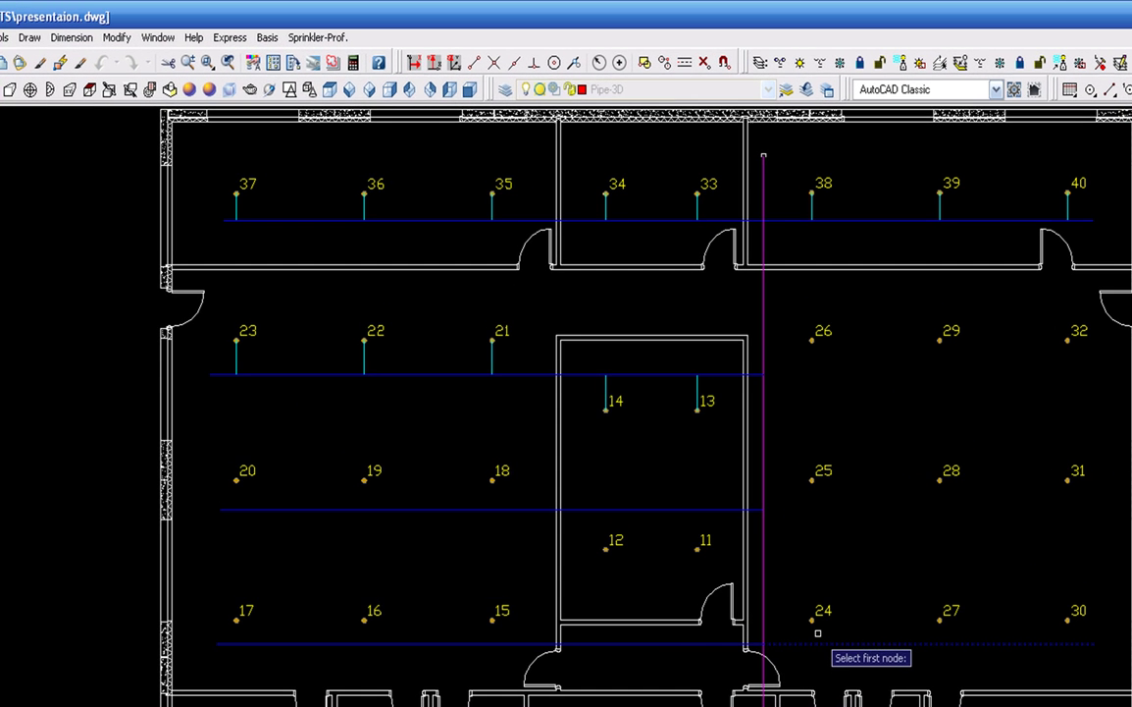
left_click(812, 621)
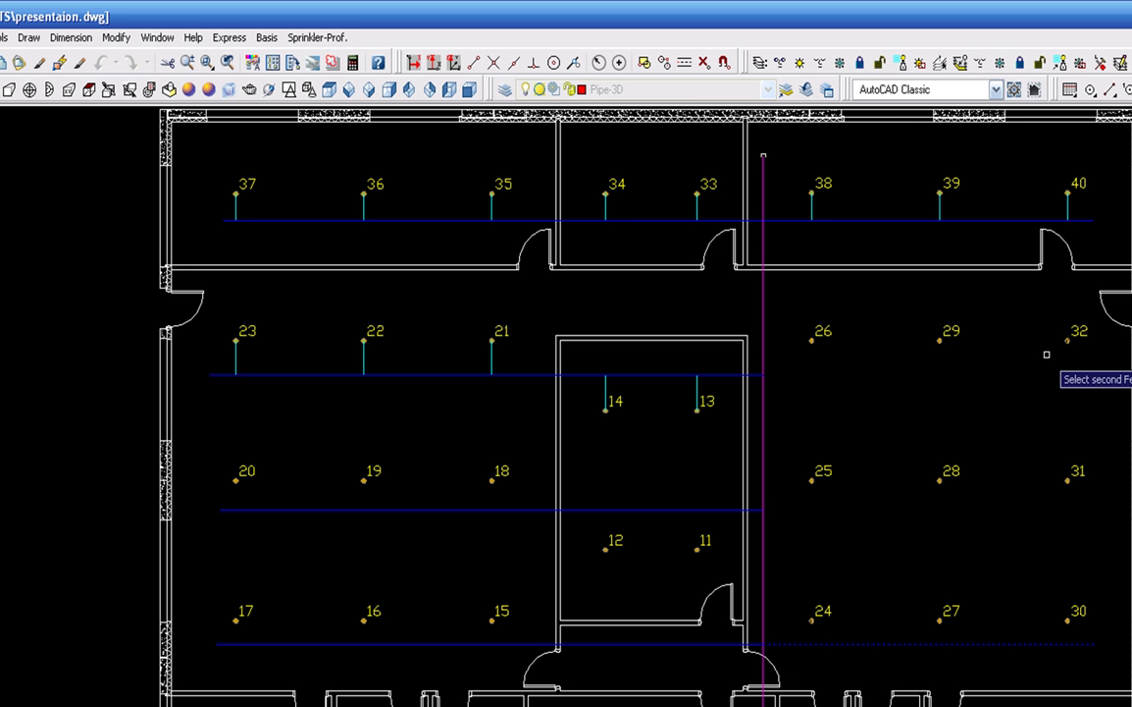
key("Return")
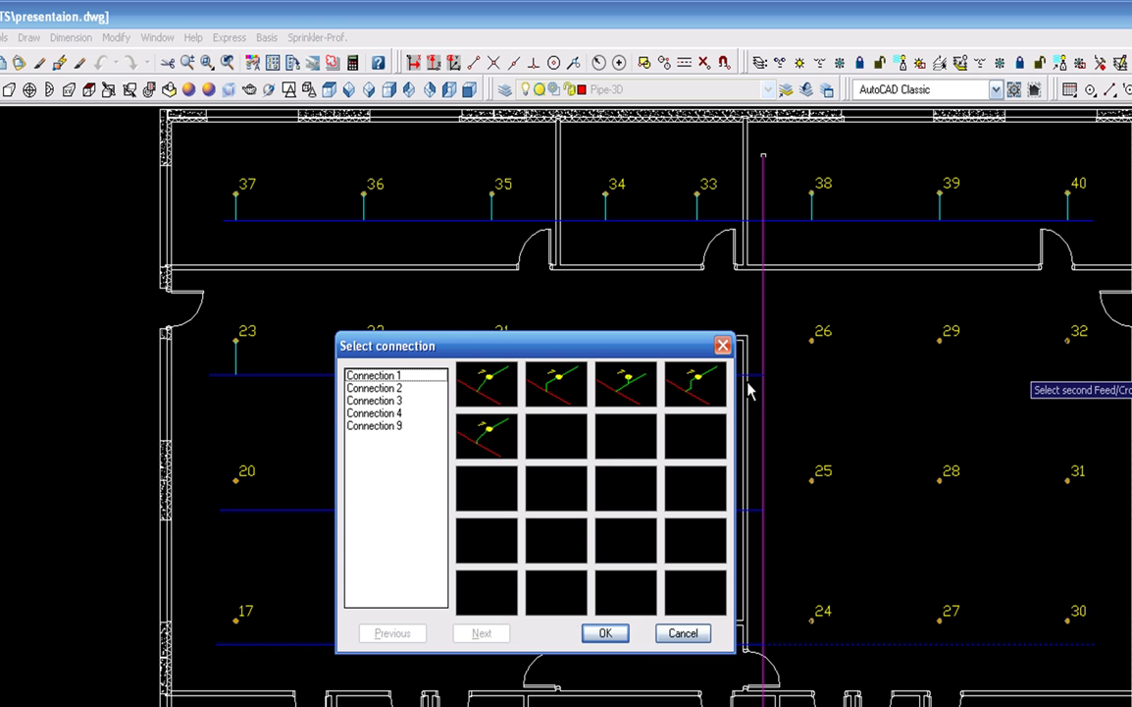
left_click(629, 385)
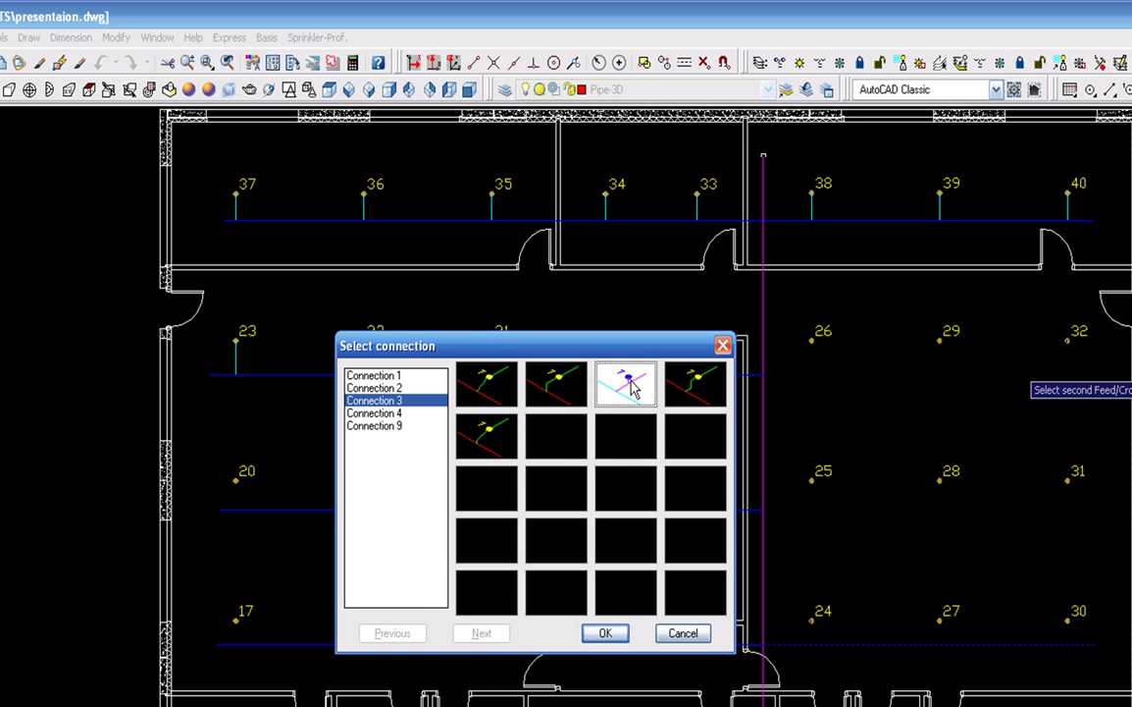
left_click(606, 632)
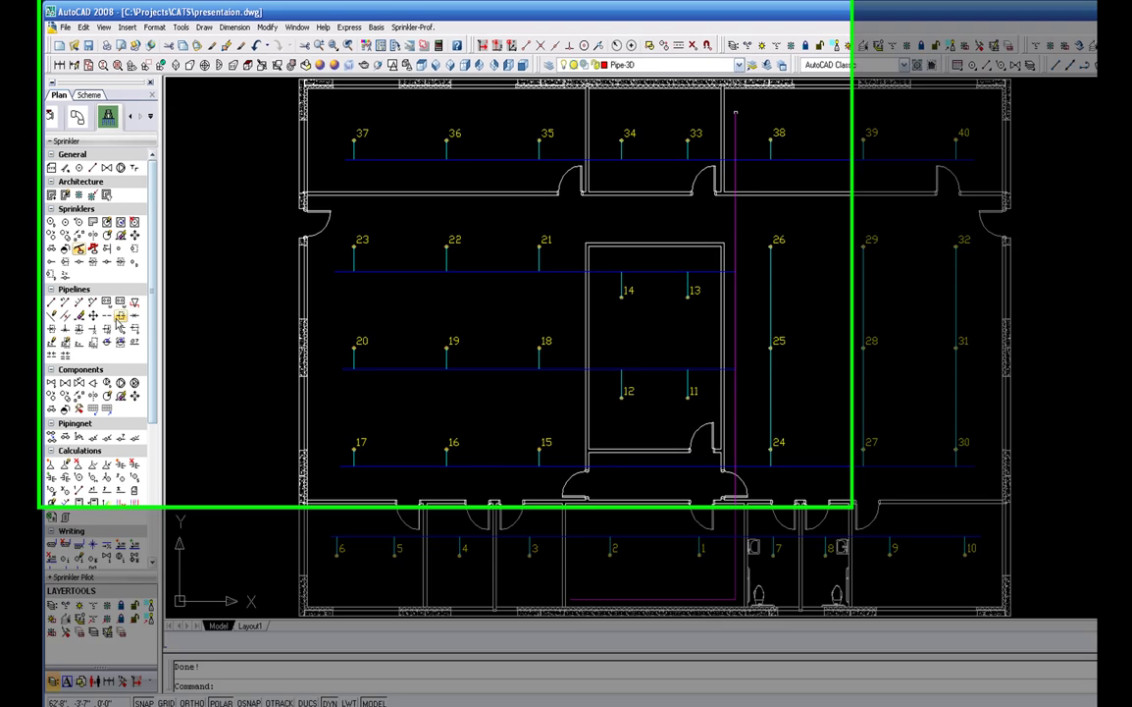
Step: Number the pipe network 101 to 137 starting from the feed point
left_click(119, 317)
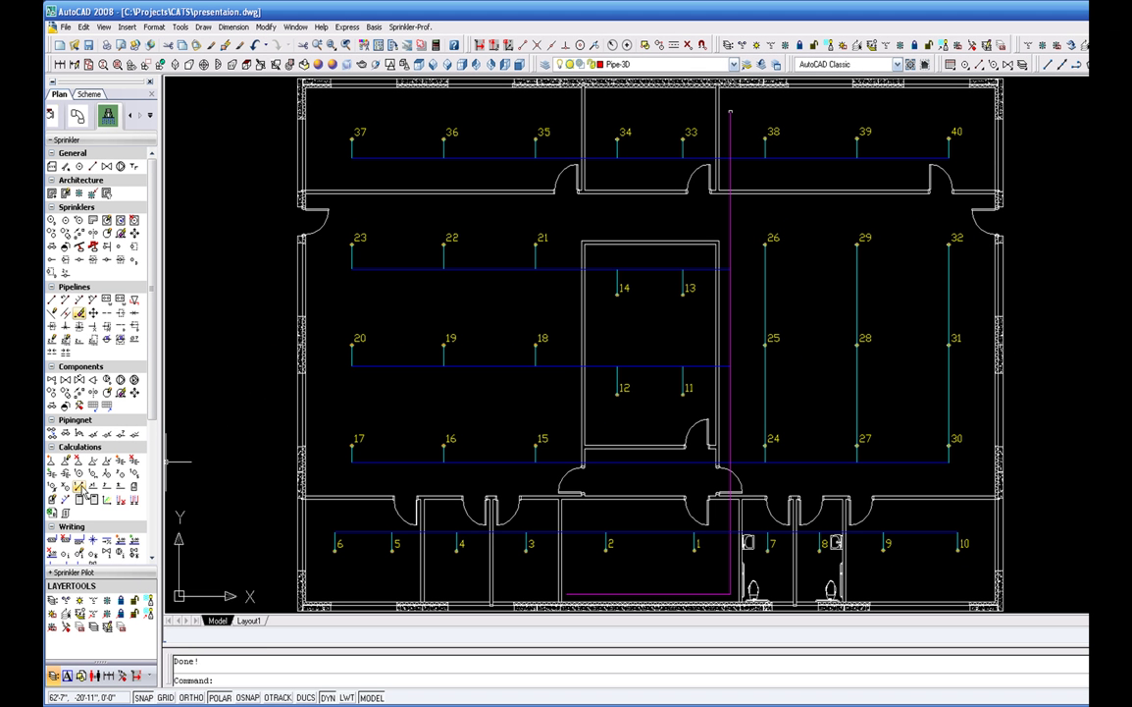
left_click(79, 485)
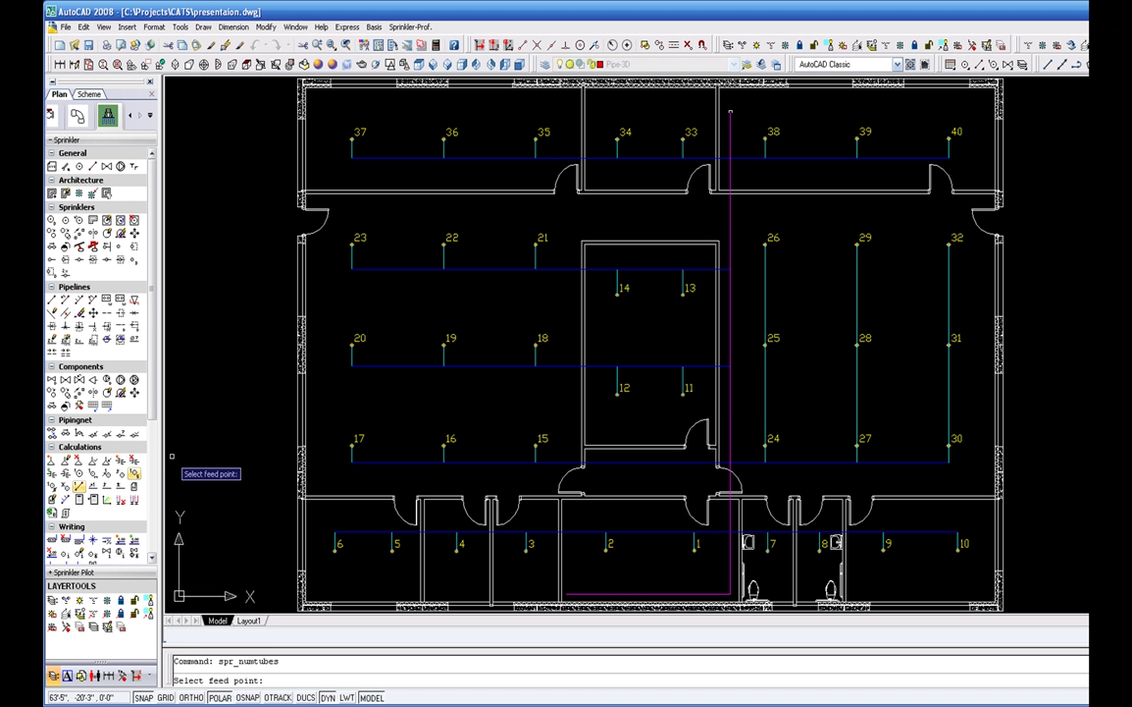
left_click(862, 454)
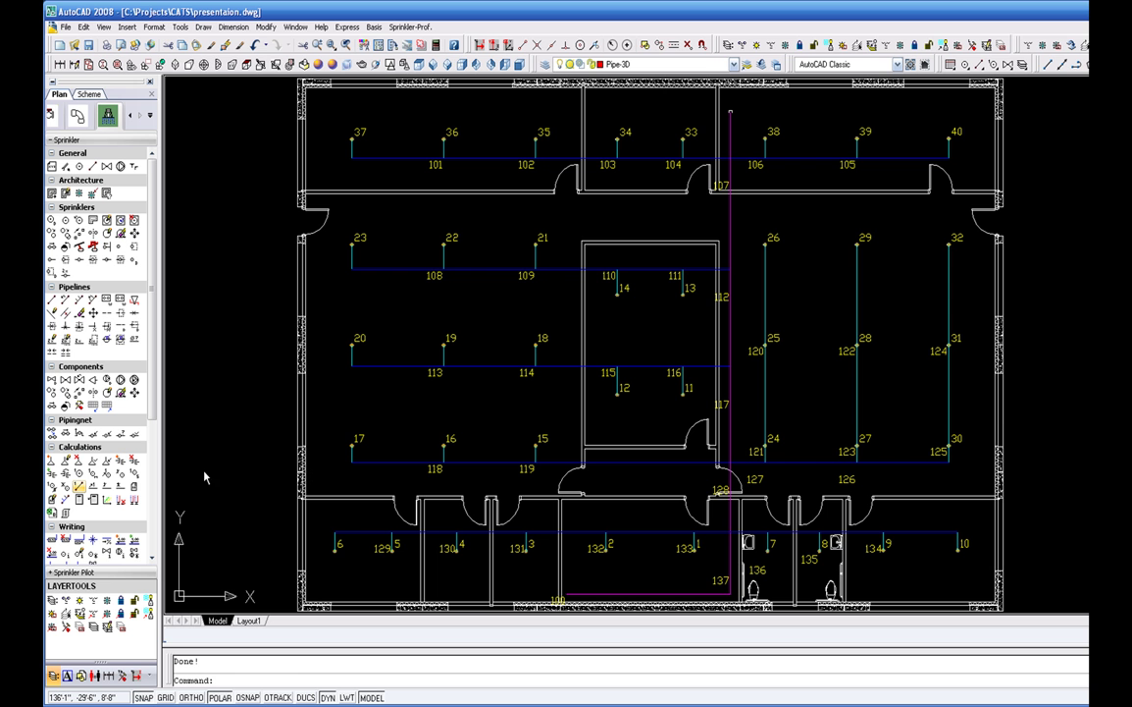
Step: Outline remote area OPA1 around all 40 sprinklers, 5006 sq ft at 0.12 gpm/sq ft
left_click(134, 487)
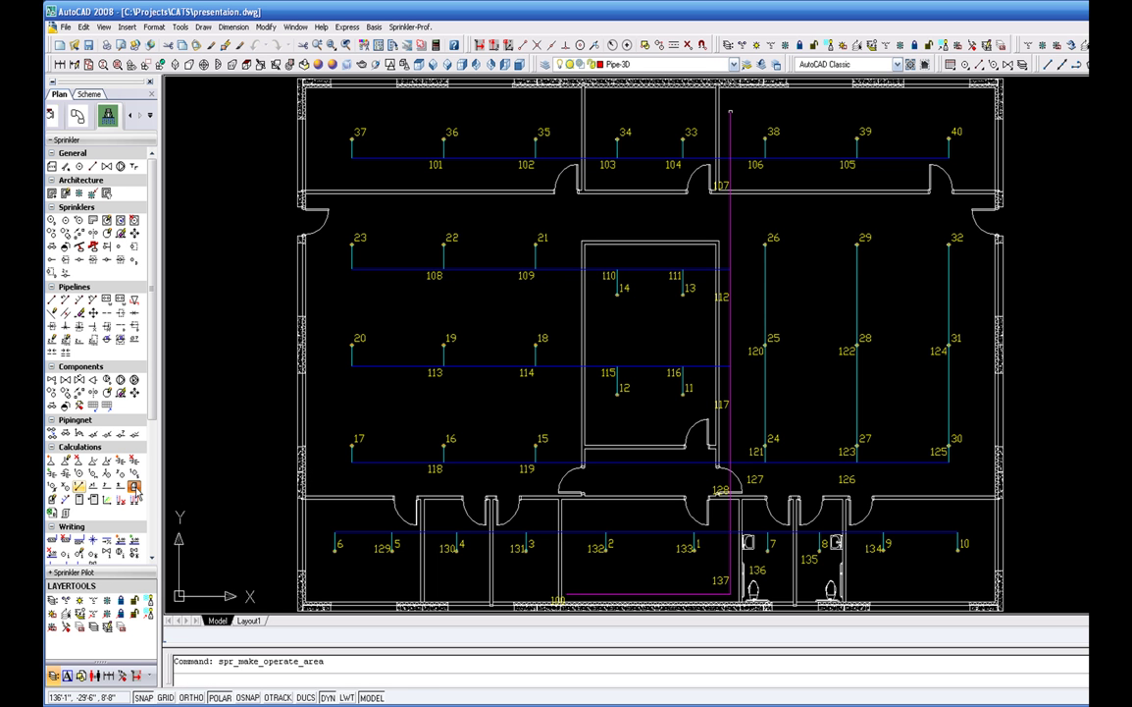
left_click(314, 590)
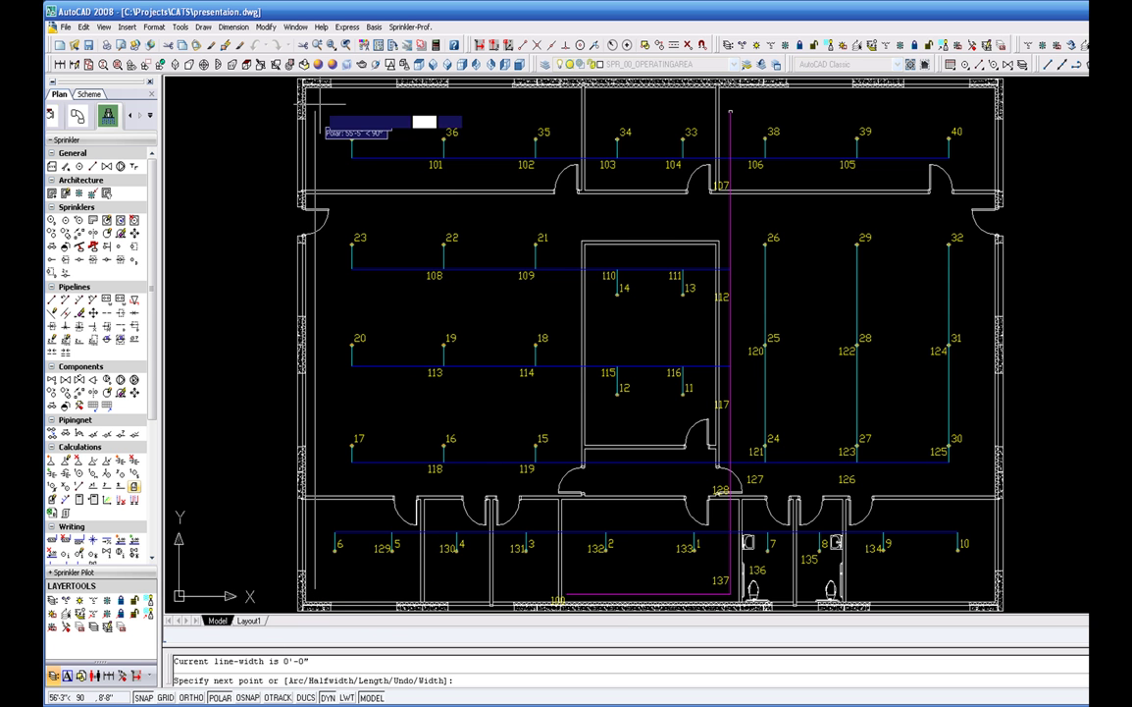
left_click(315, 100)
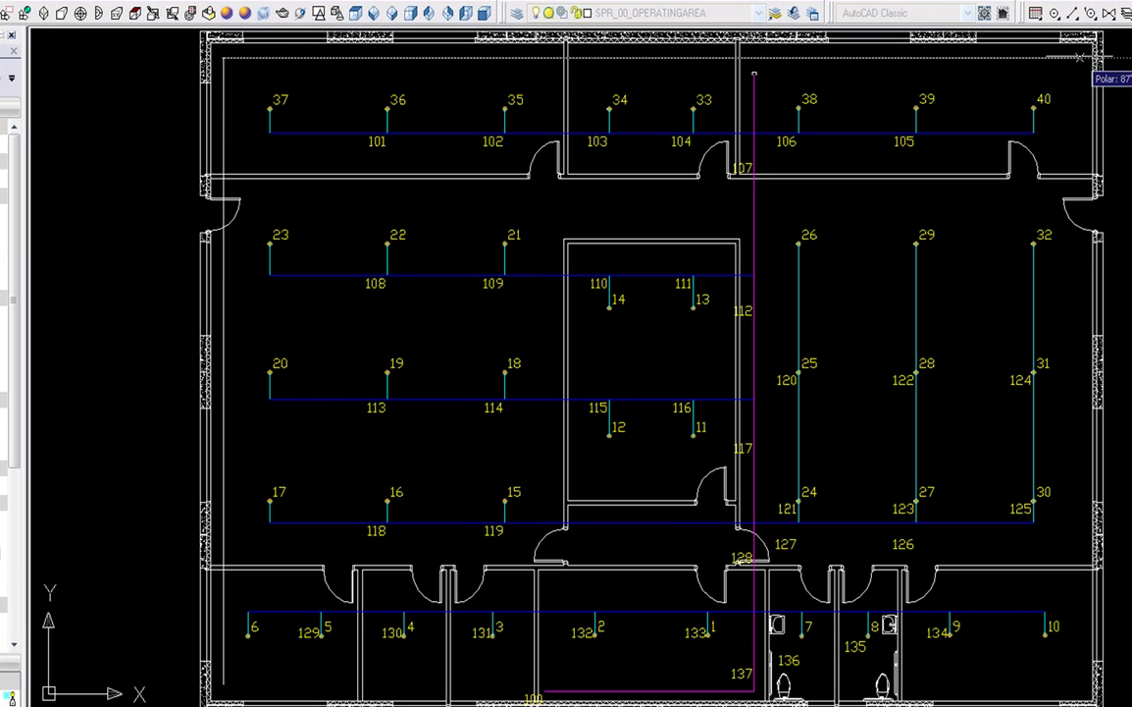
left_click(1080, 57)
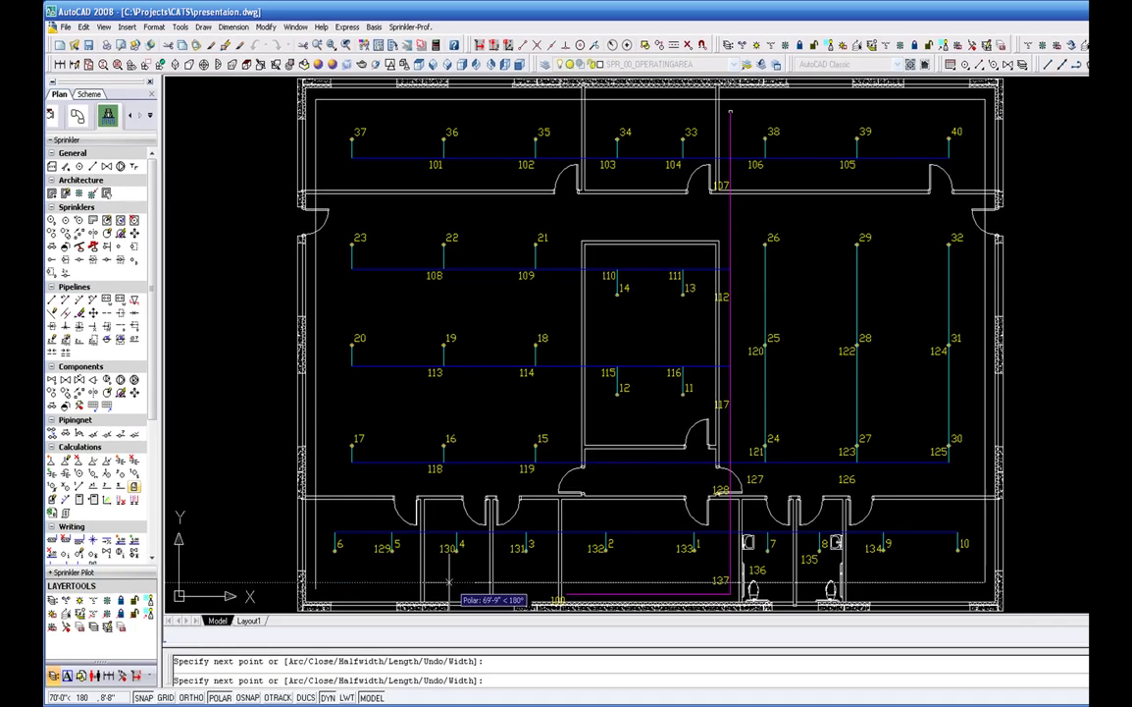
right_click(312, 408)
left_click(410, 385)
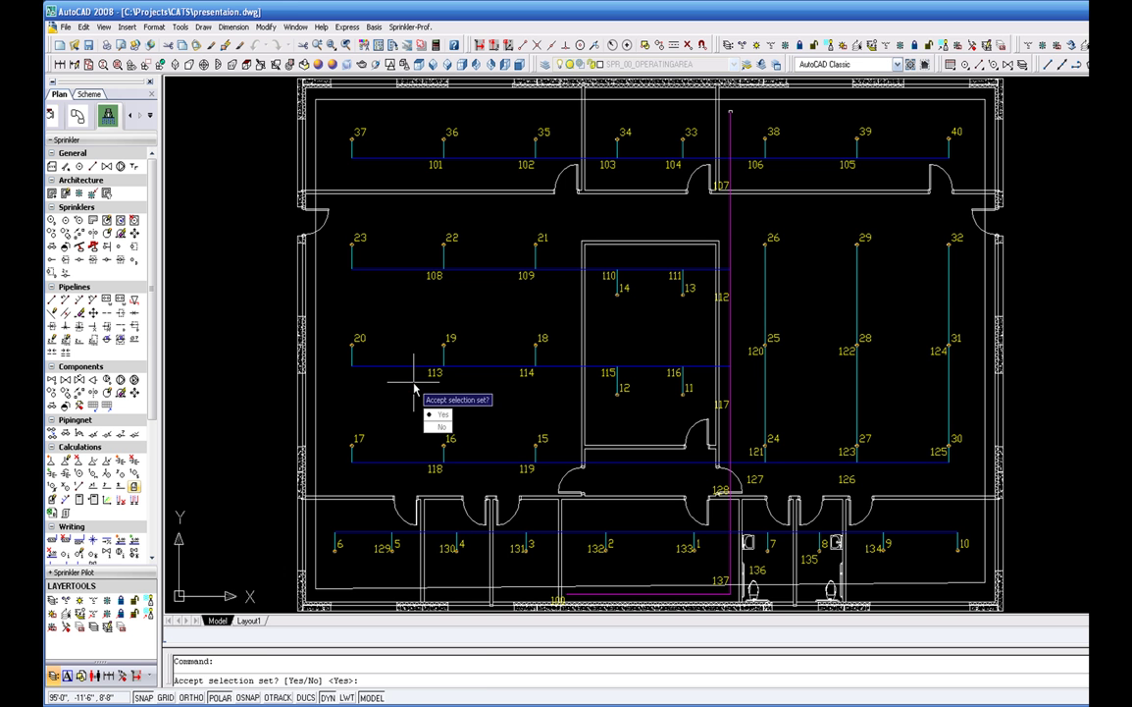
right_click(415, 390)
left_click(418, 395)
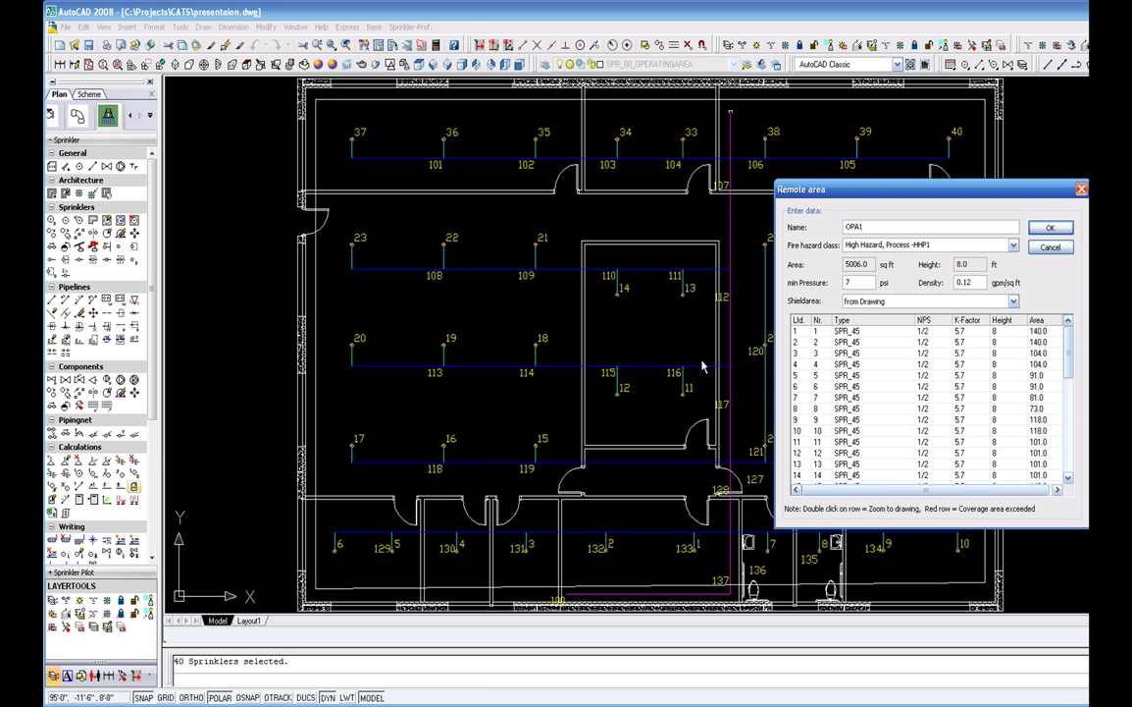
left_click(1036, 229)
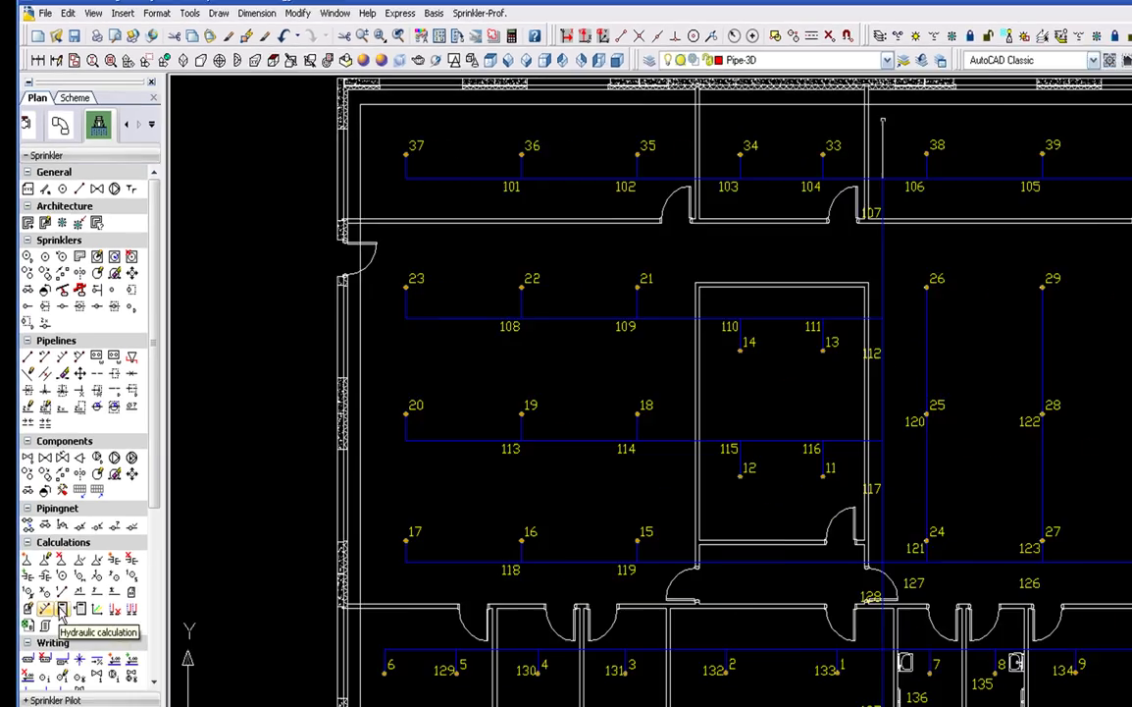
left_click(49, 674)
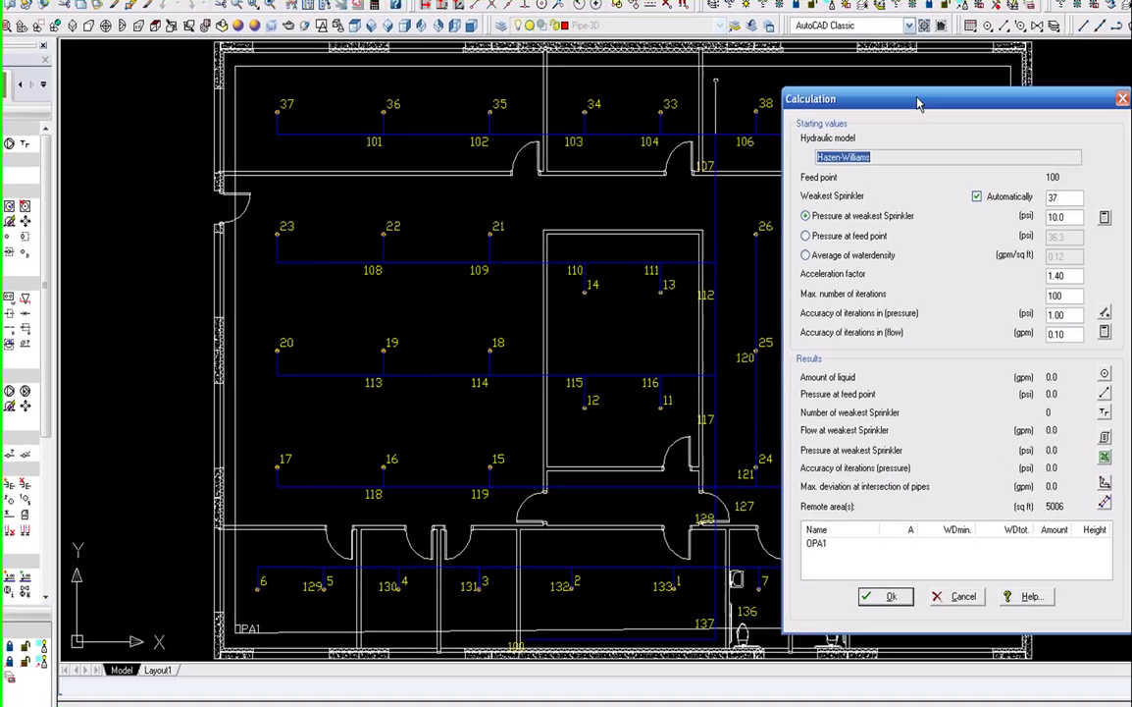
Step: Set the pressure at weakest sprinkler 37 to 10 psi with the pressure calculator
left_click_drag(903, 129, 716, 131)
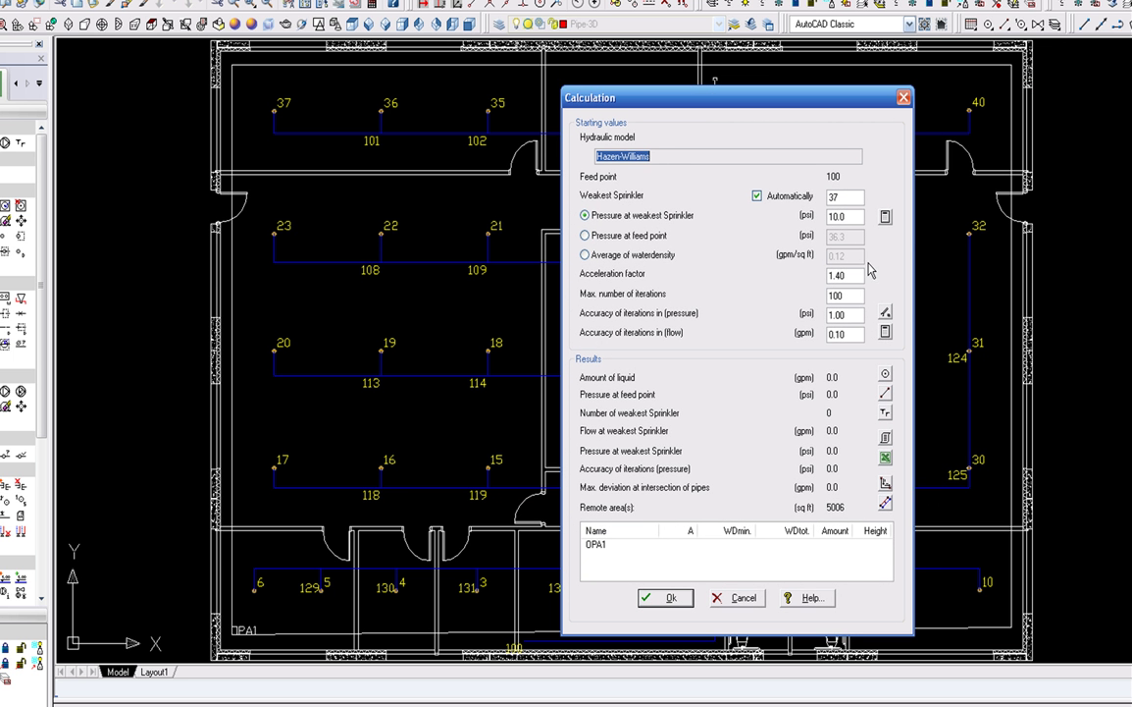
left_click(885, 216)
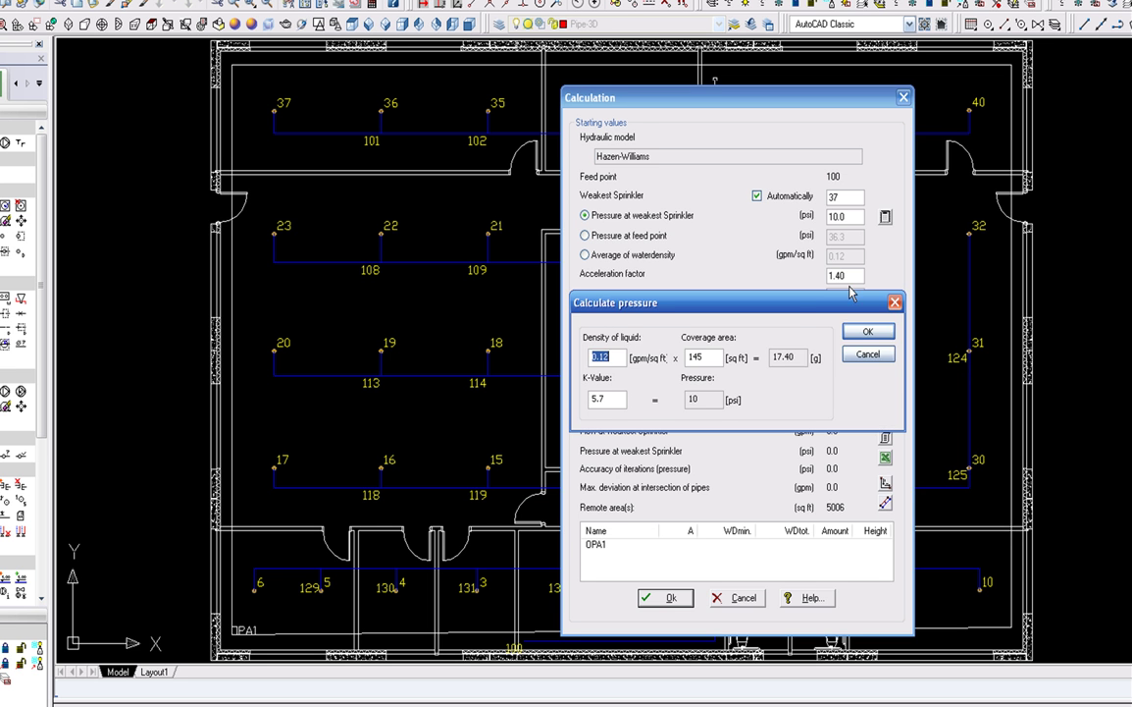
left_click(865, 332)
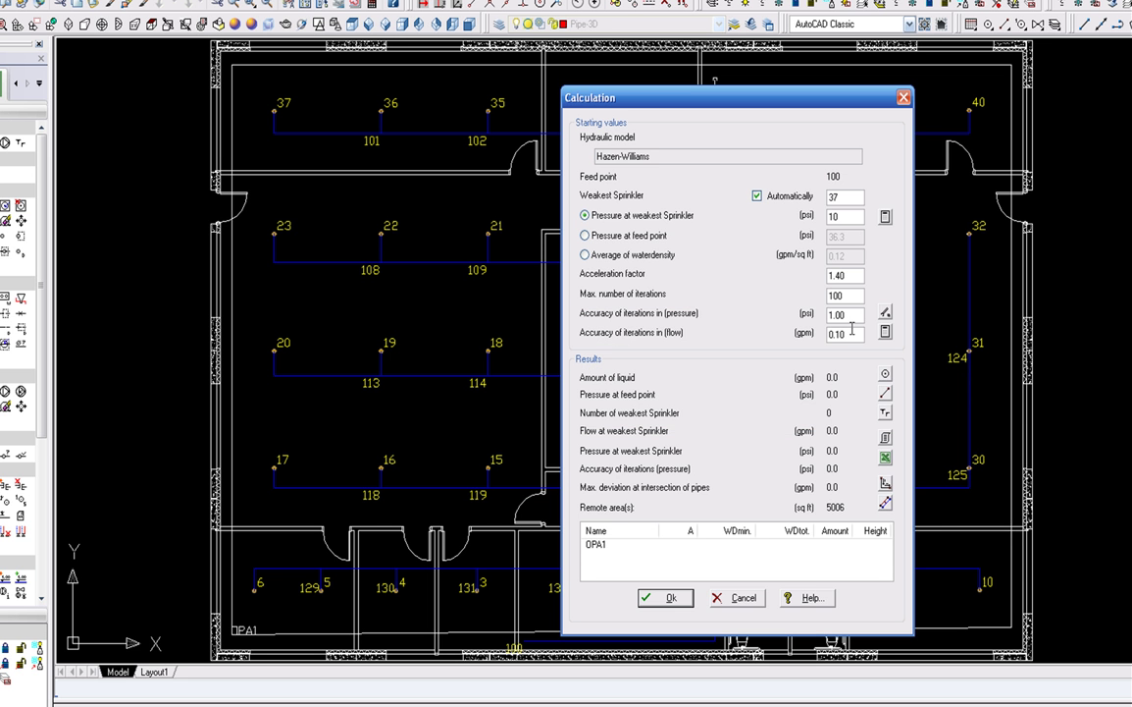
Step: Review the fluid and pipe material preferences and keep the existing settings
left_click(886, 315)
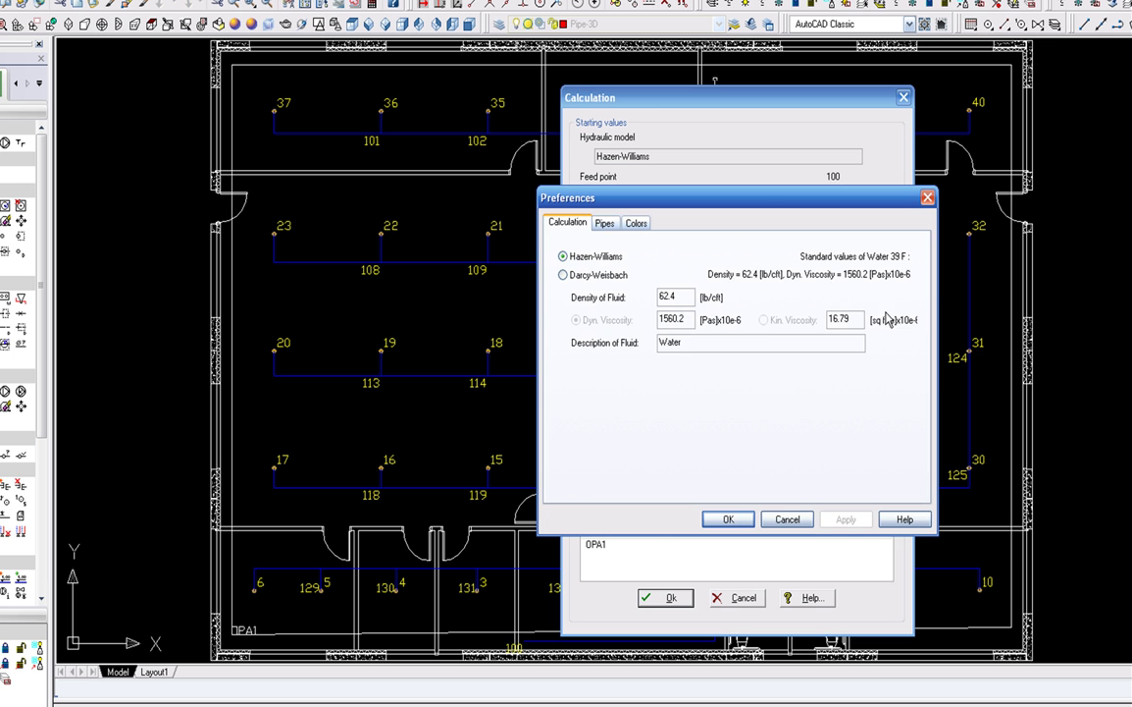
left_click(614, 227)
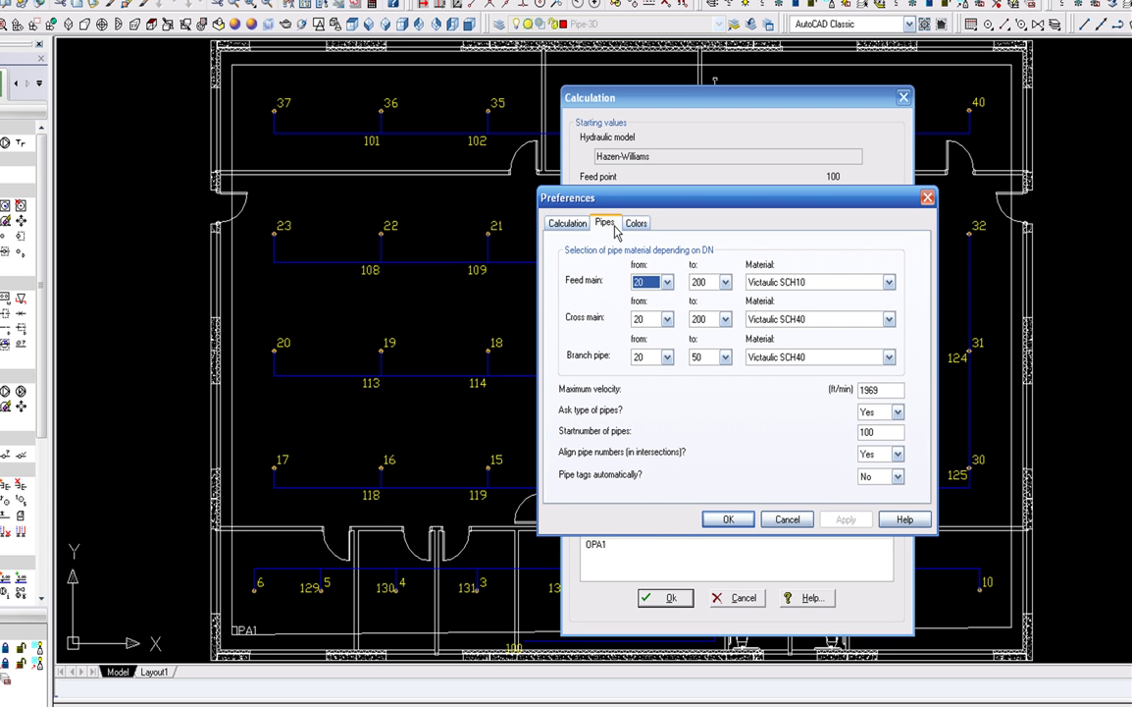
left_click(728, 519)
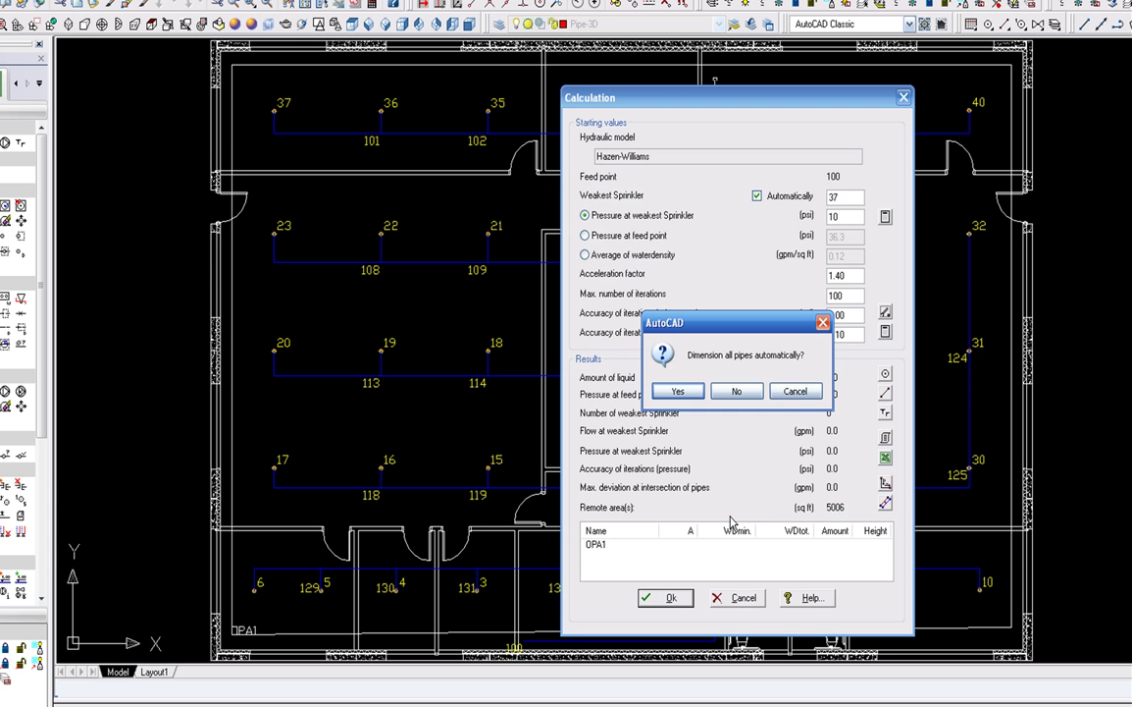
Step: Size all pipes automatically and run the hydraulic calculation to completion
left_click(679, 391)
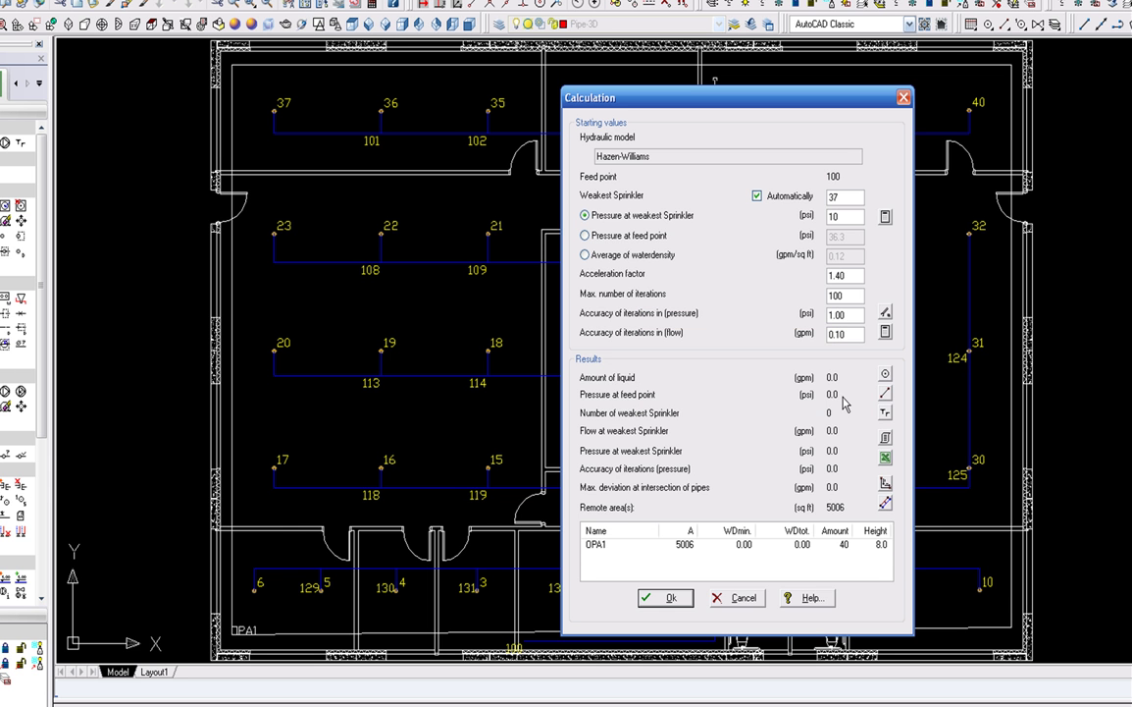
left_click(885, 332)
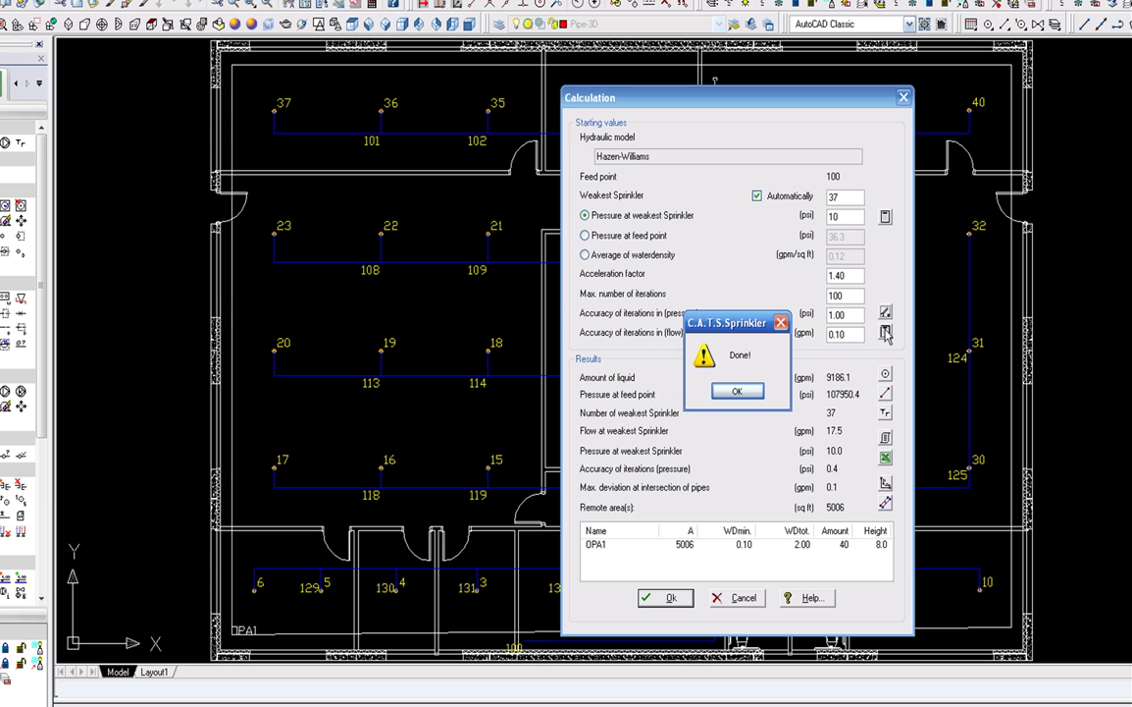
left_click(739, 393)
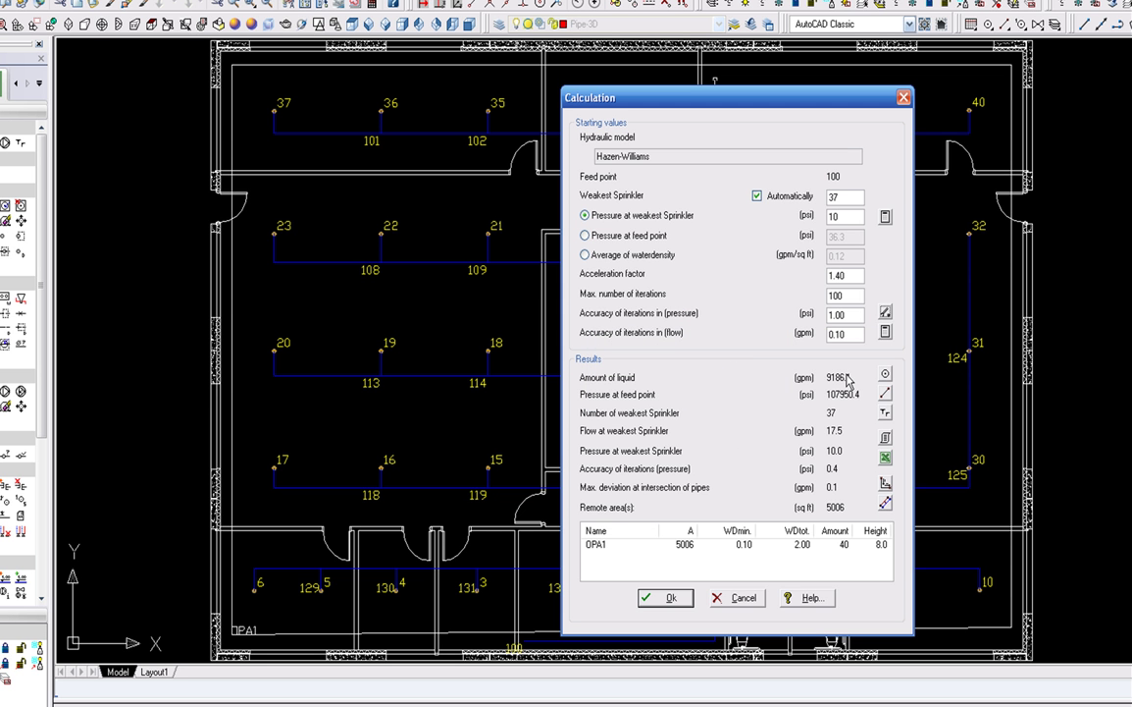
Step: Review the Sprinklers, Pipingnet and List fittings result tables, closing each afterwards
left_click(885, 377)
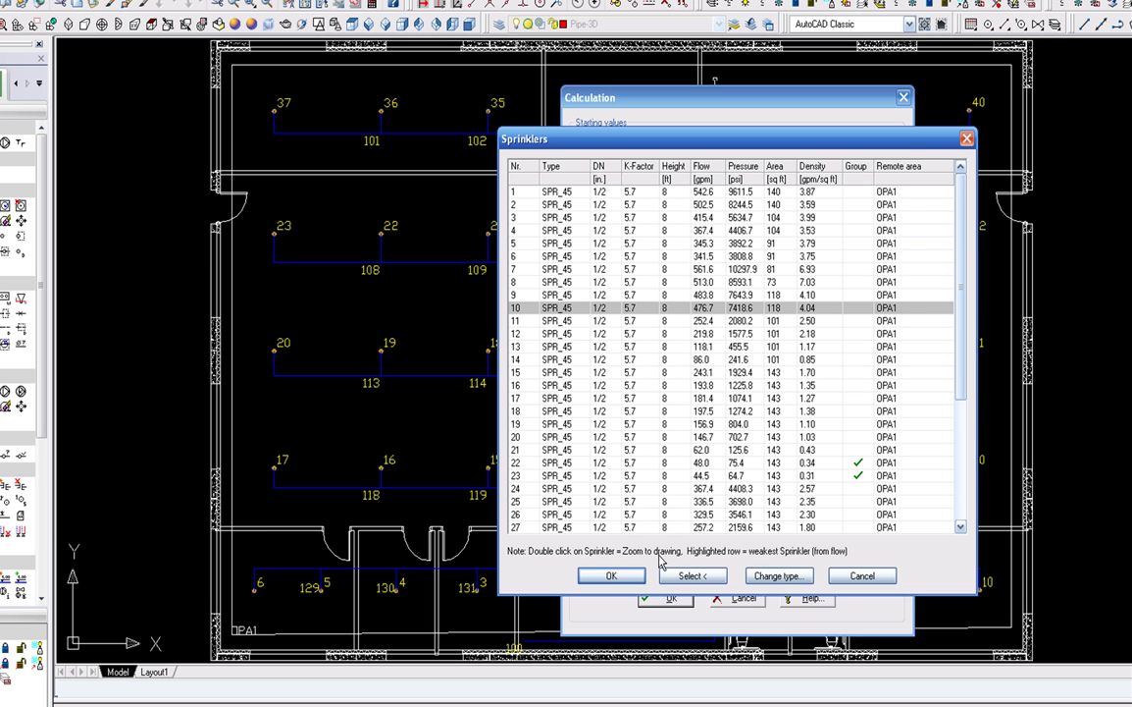
left_click(615, 576)
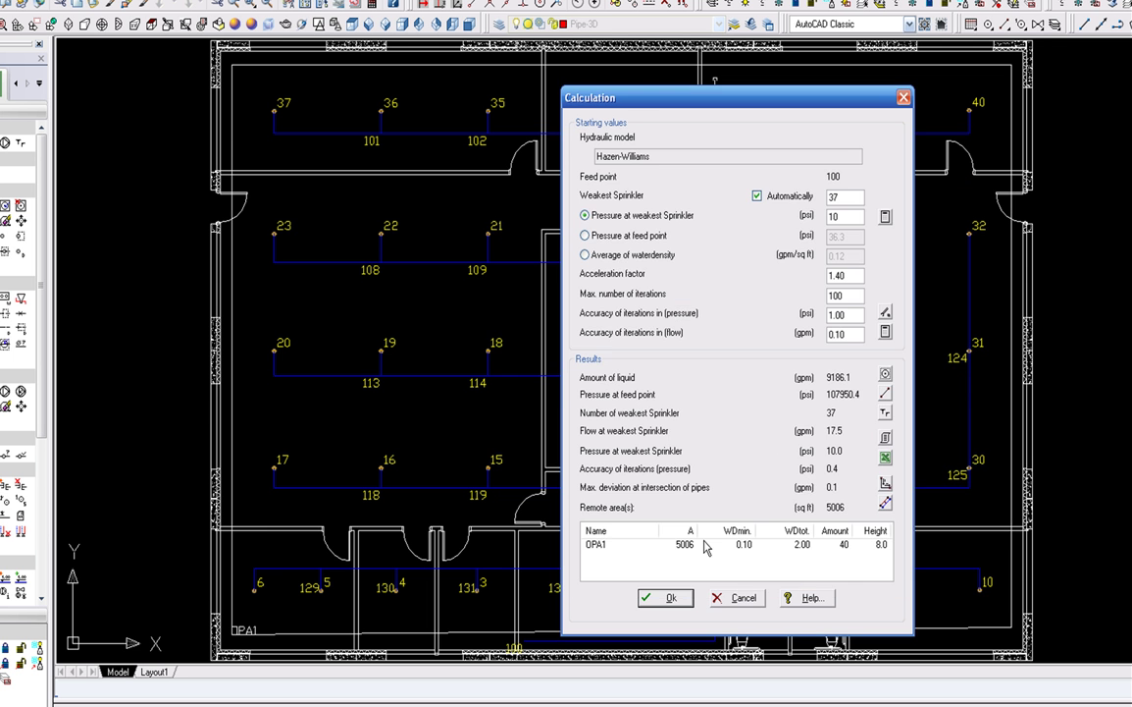
left_click(883, 396)
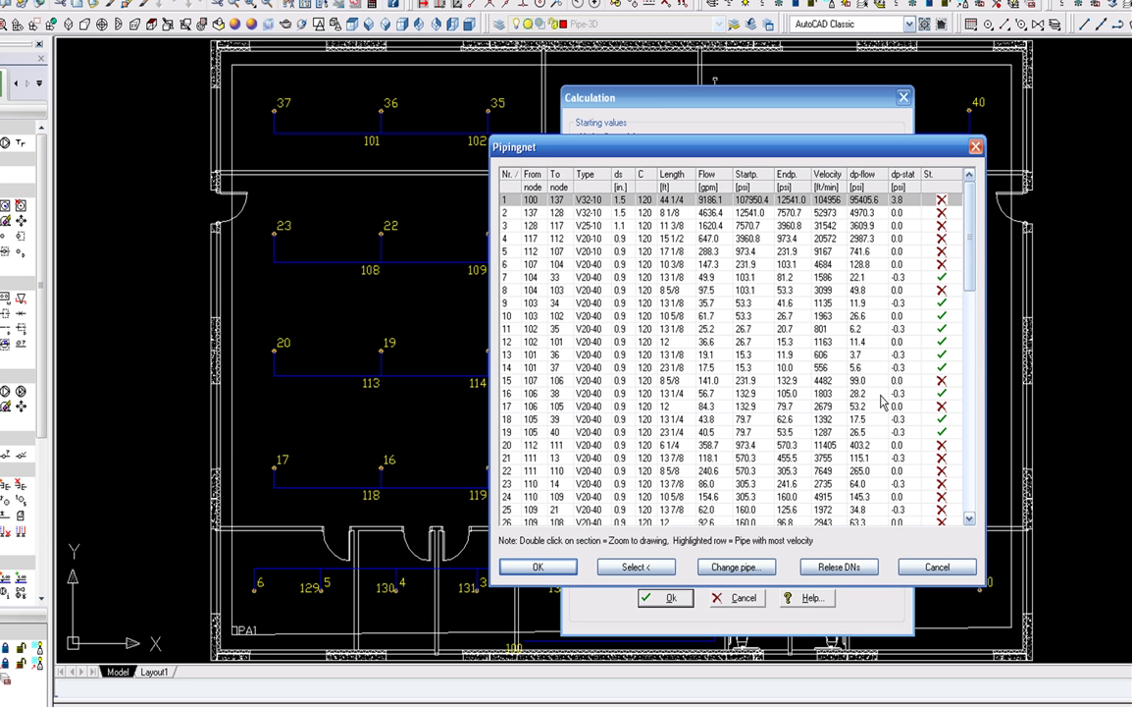
left_click(538, 567)
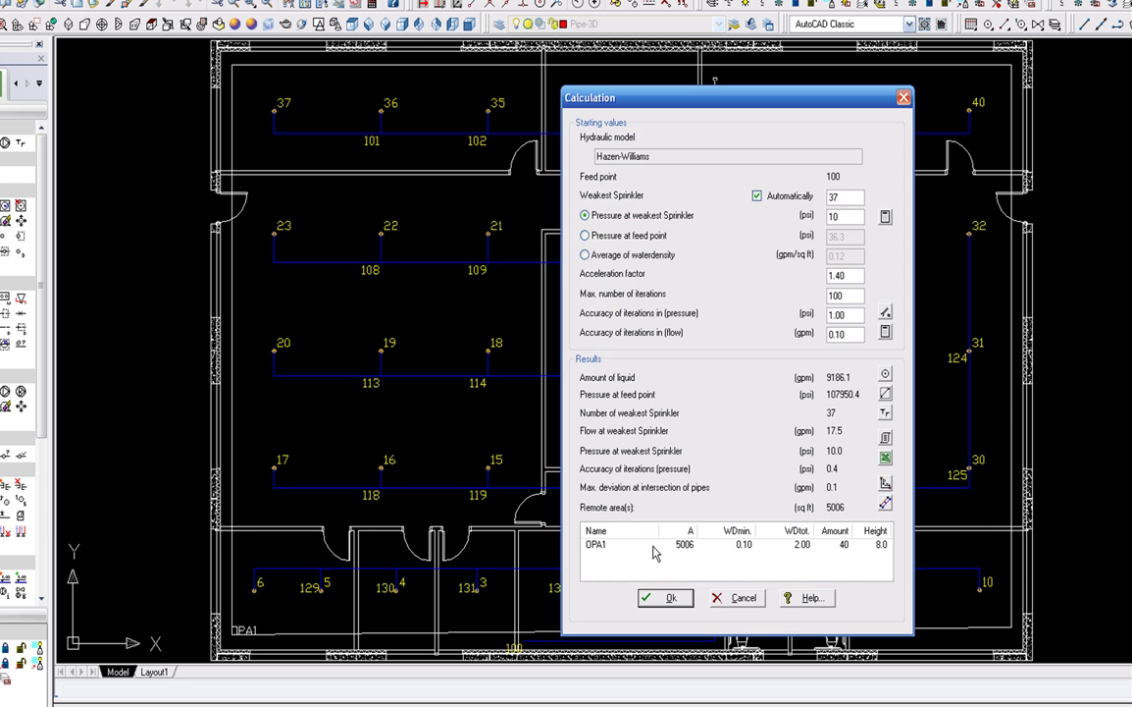
left_click(884, 416)
left_click_drag(944, 316, 944, 505)
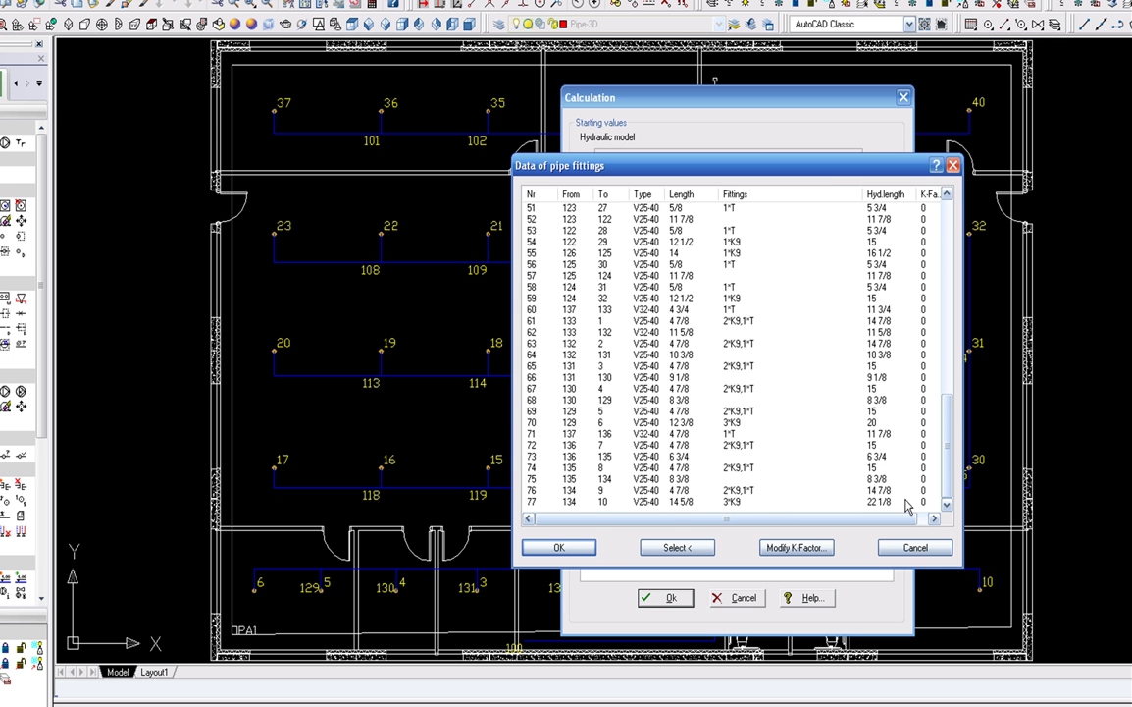
left_click(575, 546)
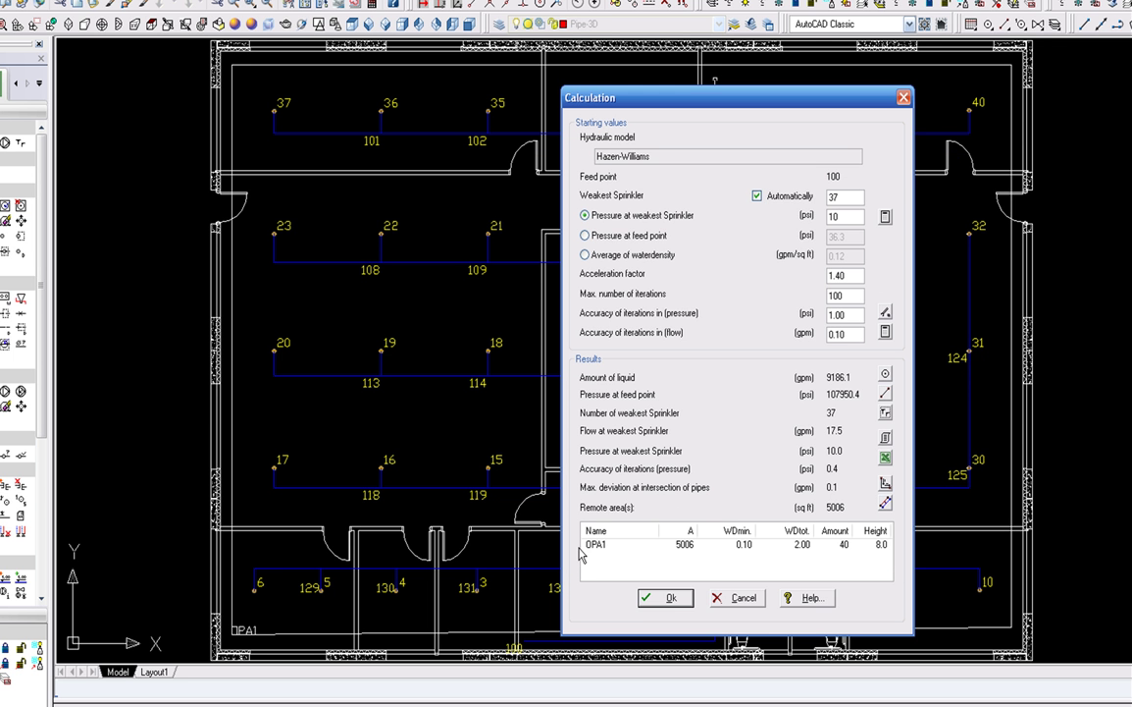
Step: Write flow and velocity results onto the pipes, then start spr_pipeinfo for tagging pipe length and DN
left_click(885, 485)
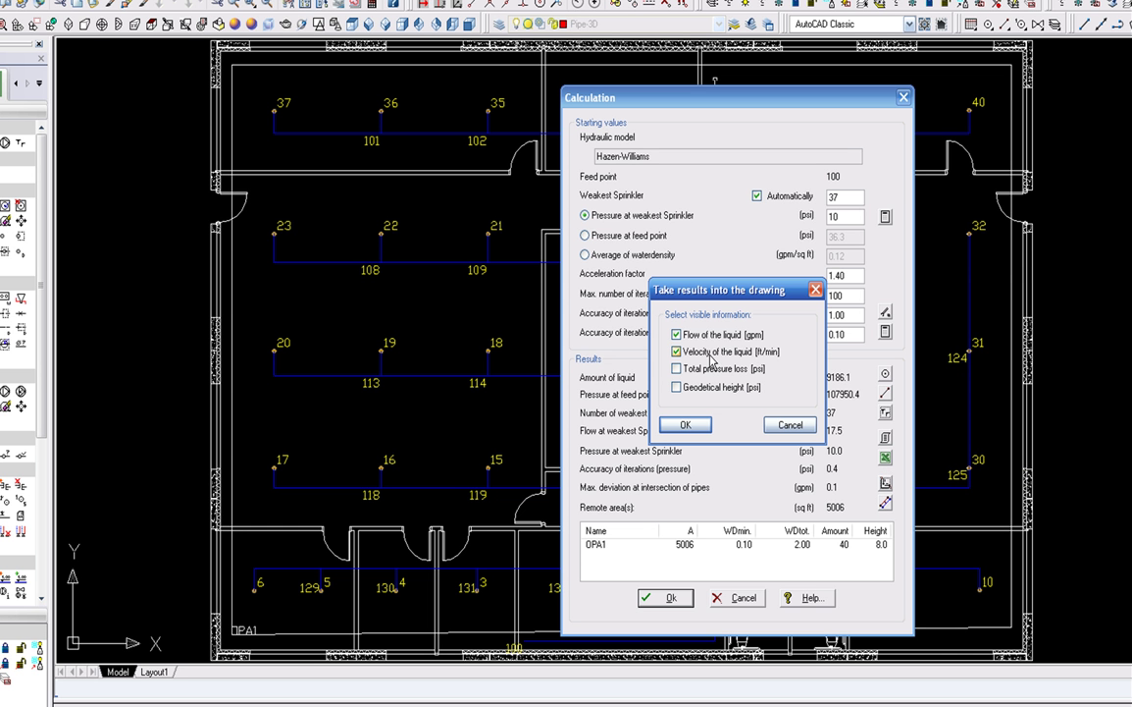
left_click(687, 425)
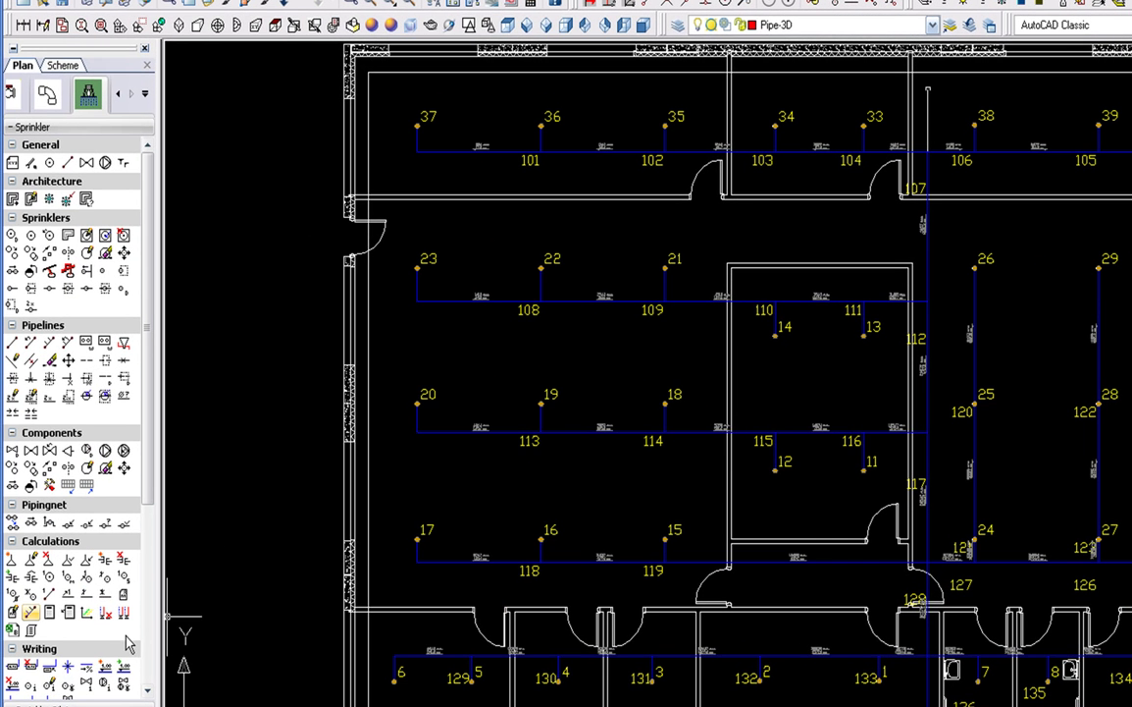
left_click_drag(144, 450, 149, 699)
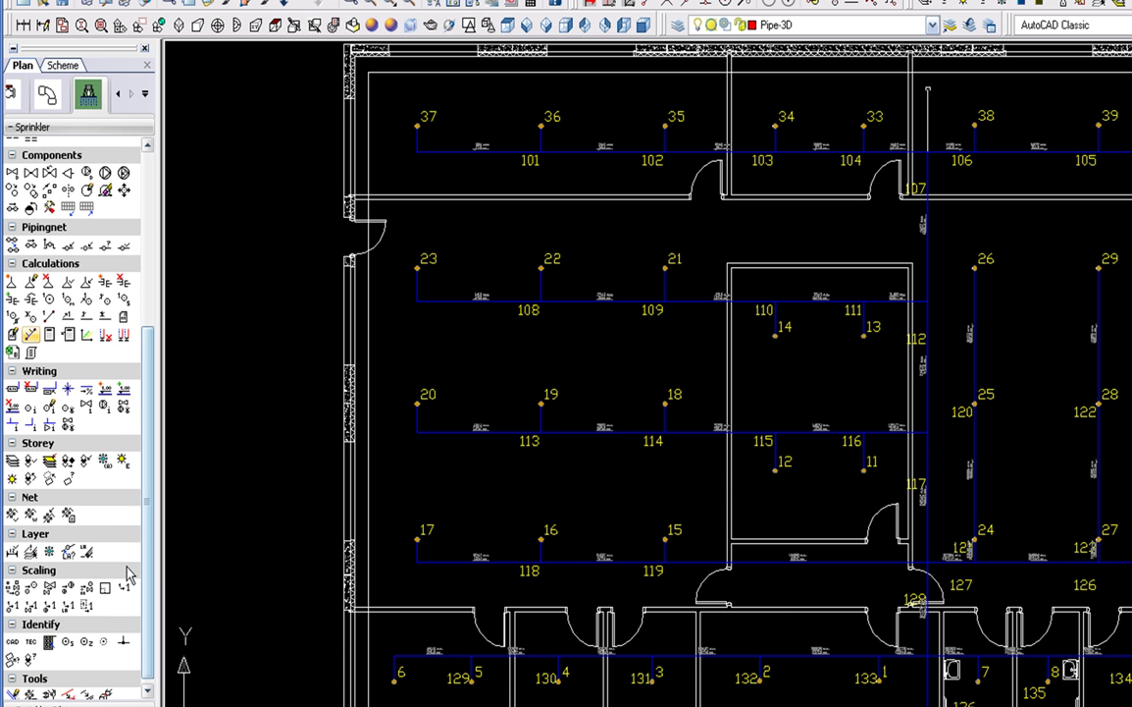
left_click(29, 417)
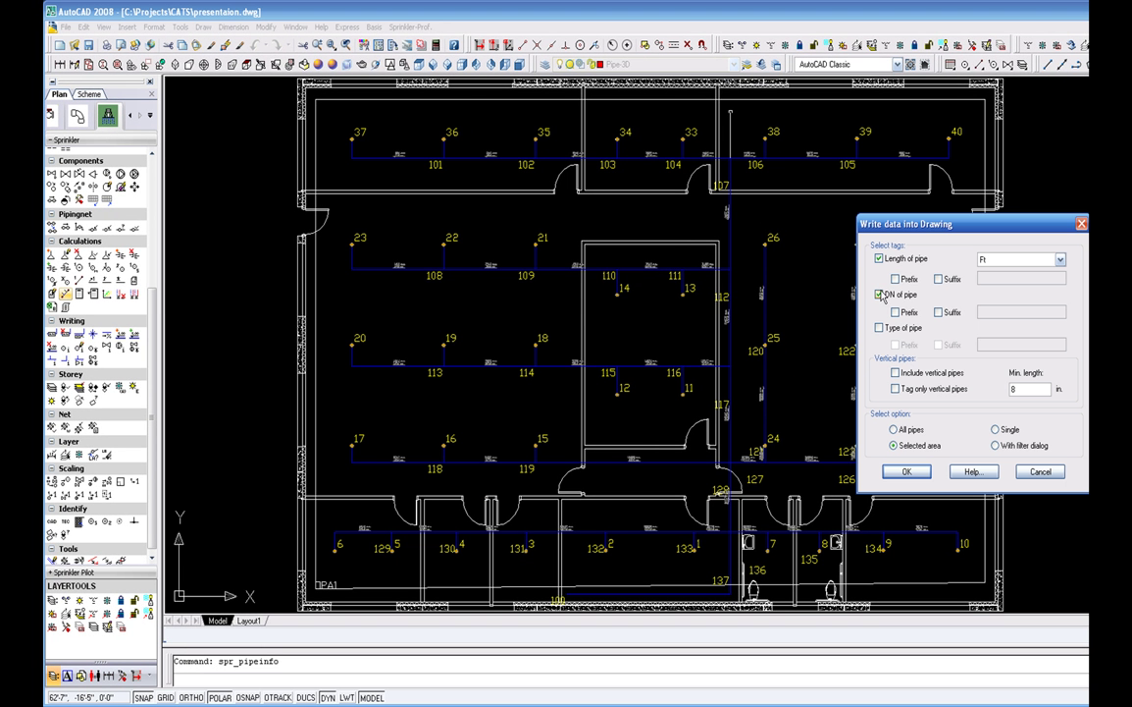
Step: Tag the 113–114 row pipes near sprinklers 18–20 with size and length, e.g. 3/4 and 12'-0"
left_click(904, 475)
left_click(564, 392)
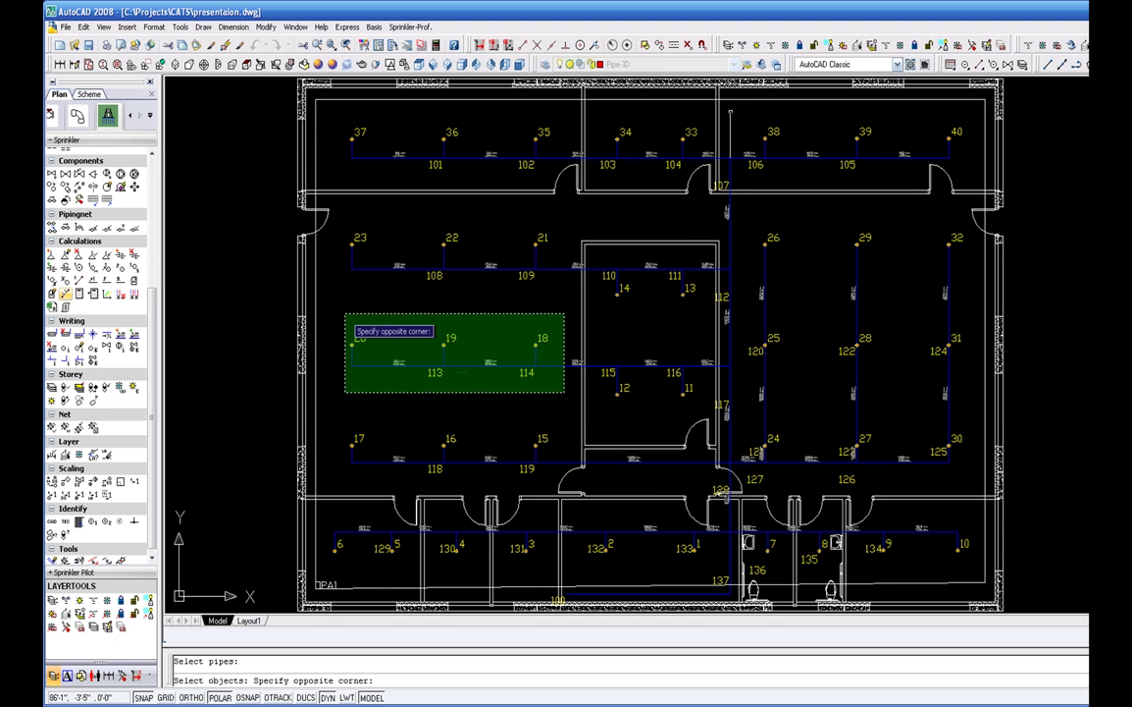
left_click(345, 315)
key("Return")
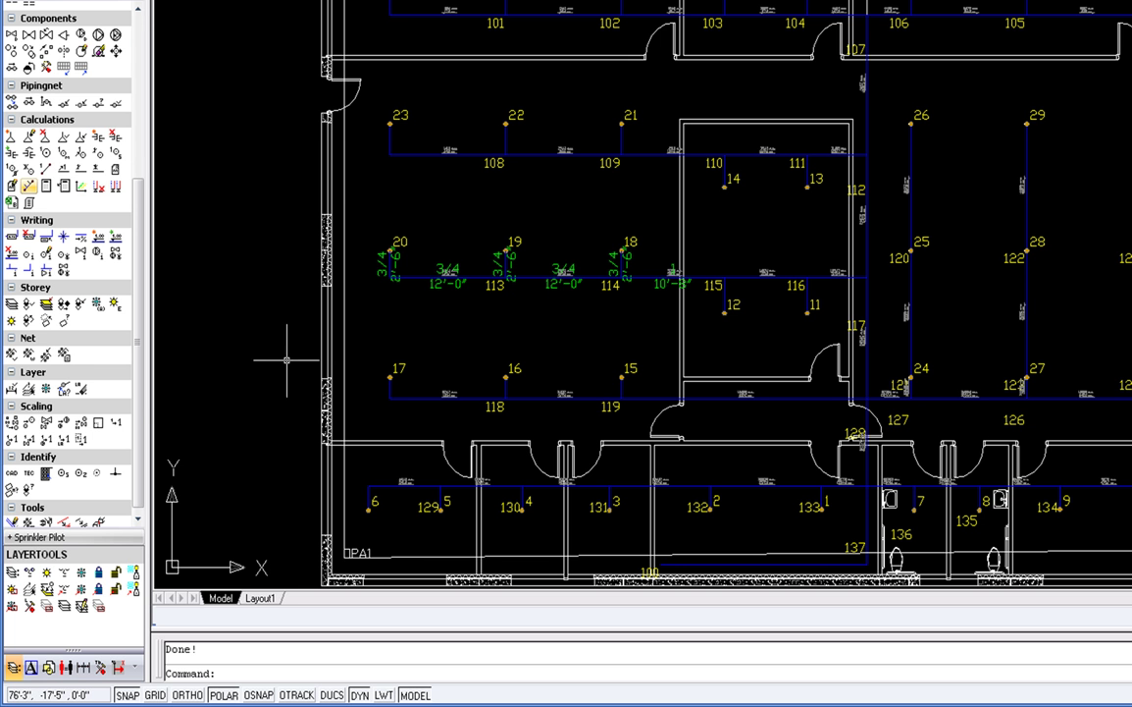
scroll(137, 412, "down", 1)
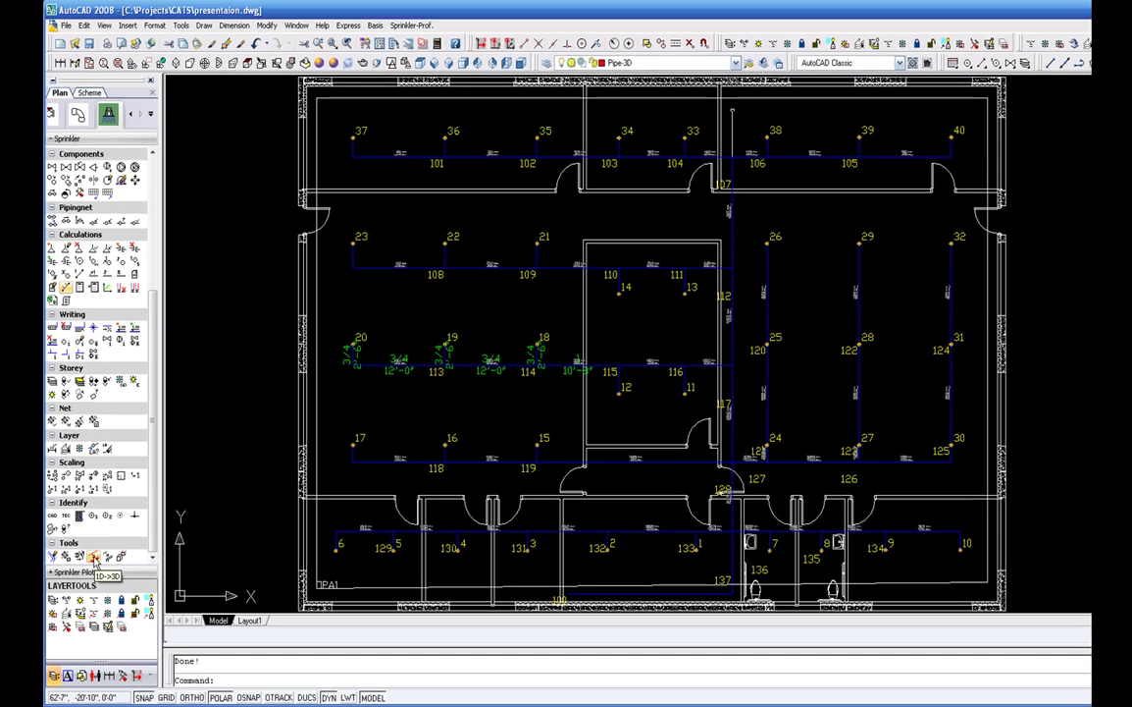
Step: Convert the pipe network to 3D with fittings from the feed line, accepting bend r-value 1.000
left_click(95, 557)
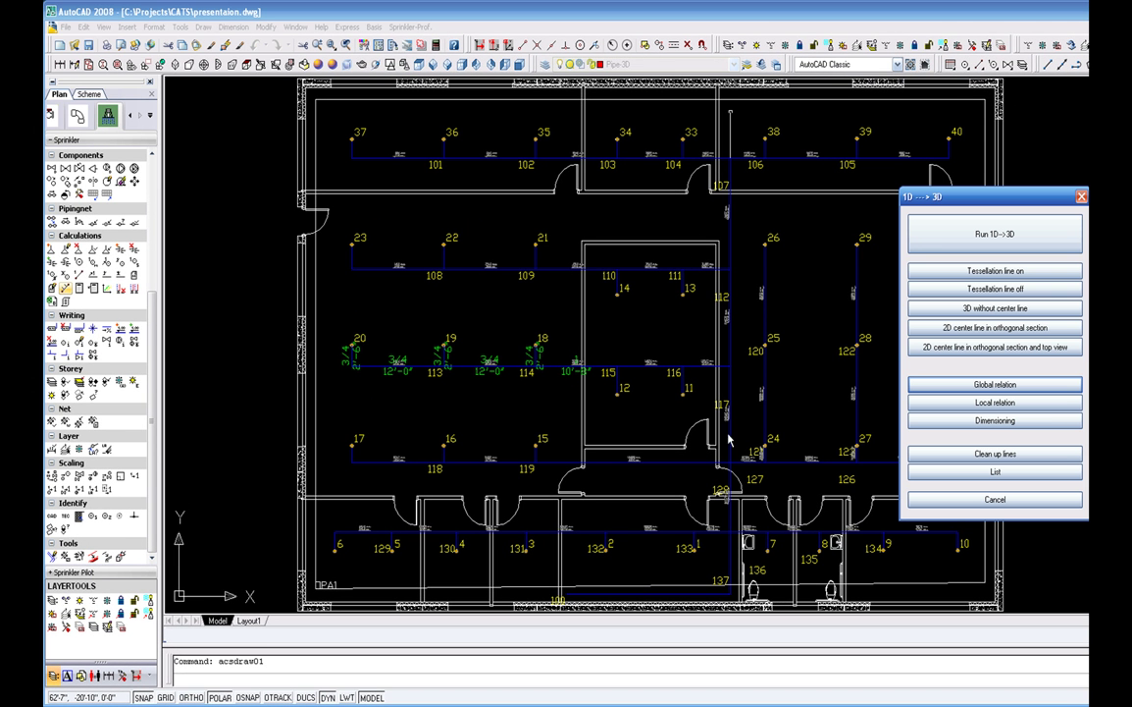
left_click(937, 243)
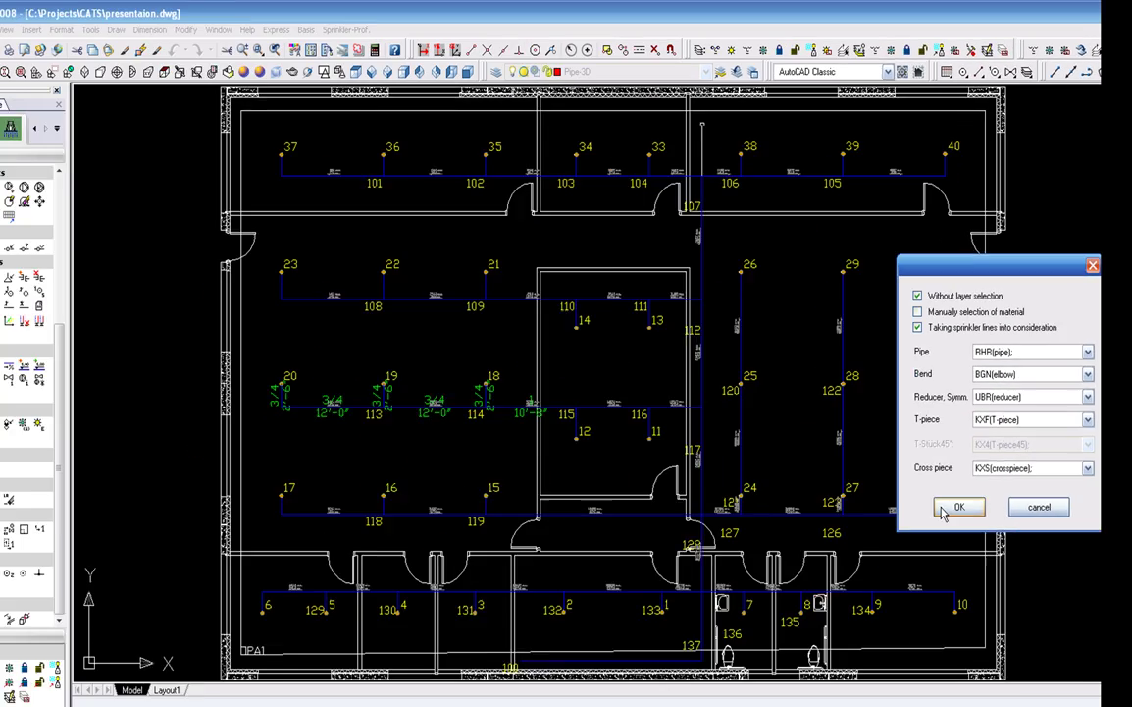
left_click(937, 647)
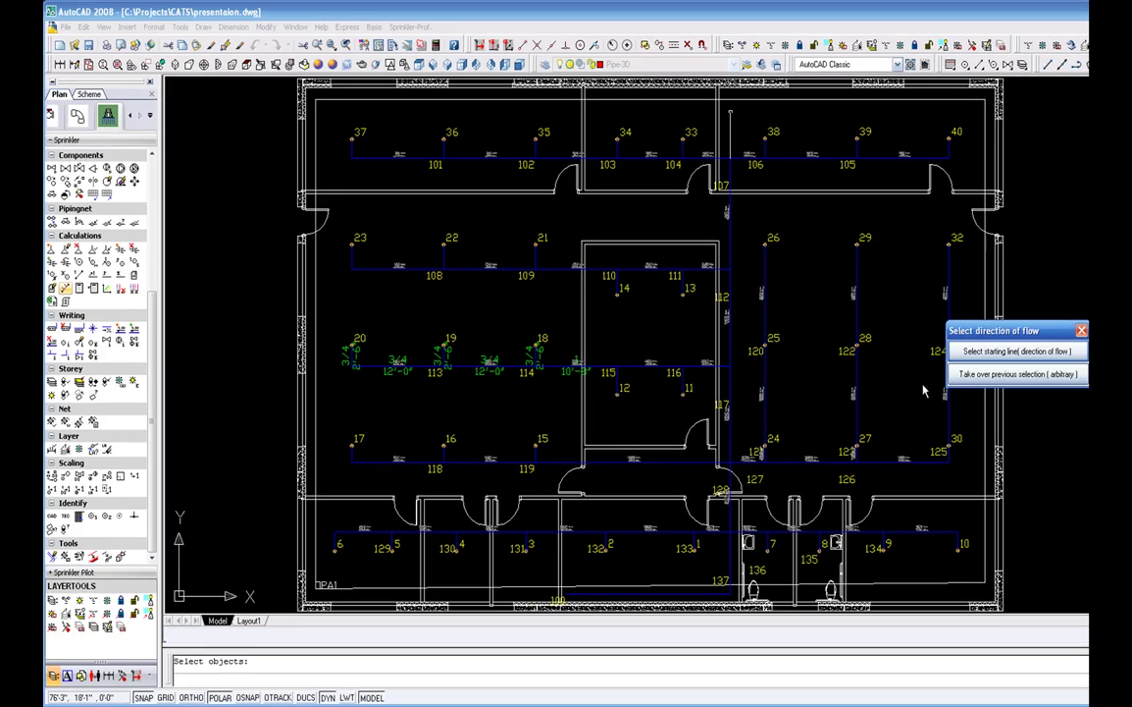
left_click(967, 351)
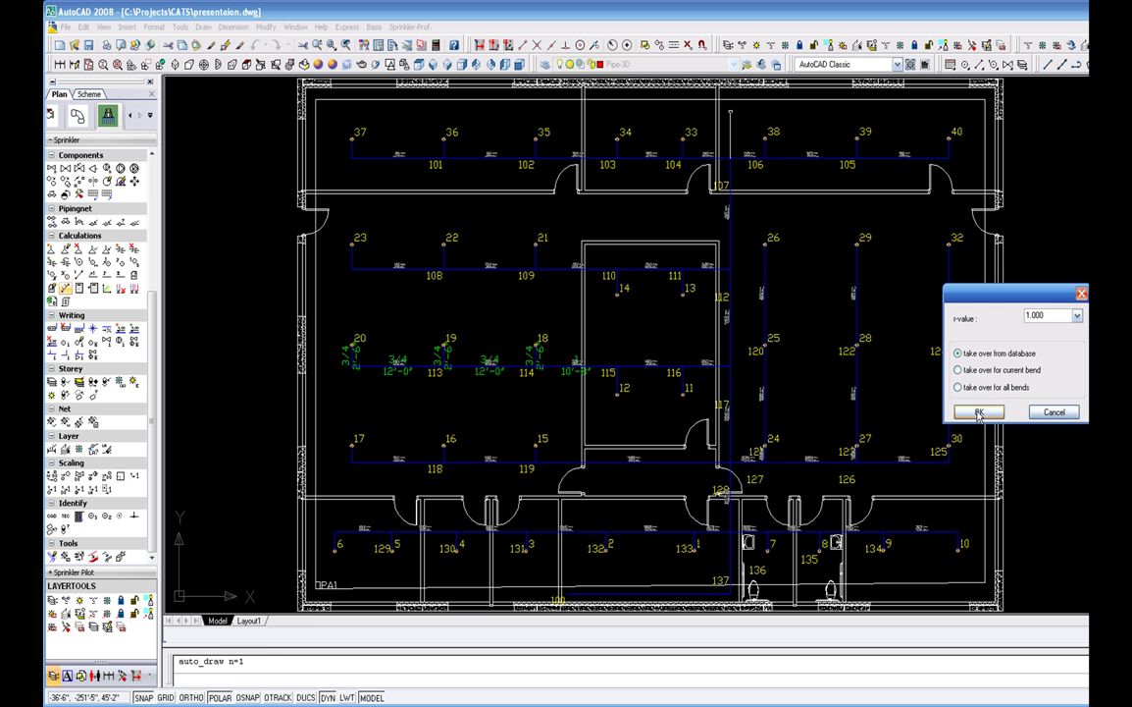
left_click(978, 413)
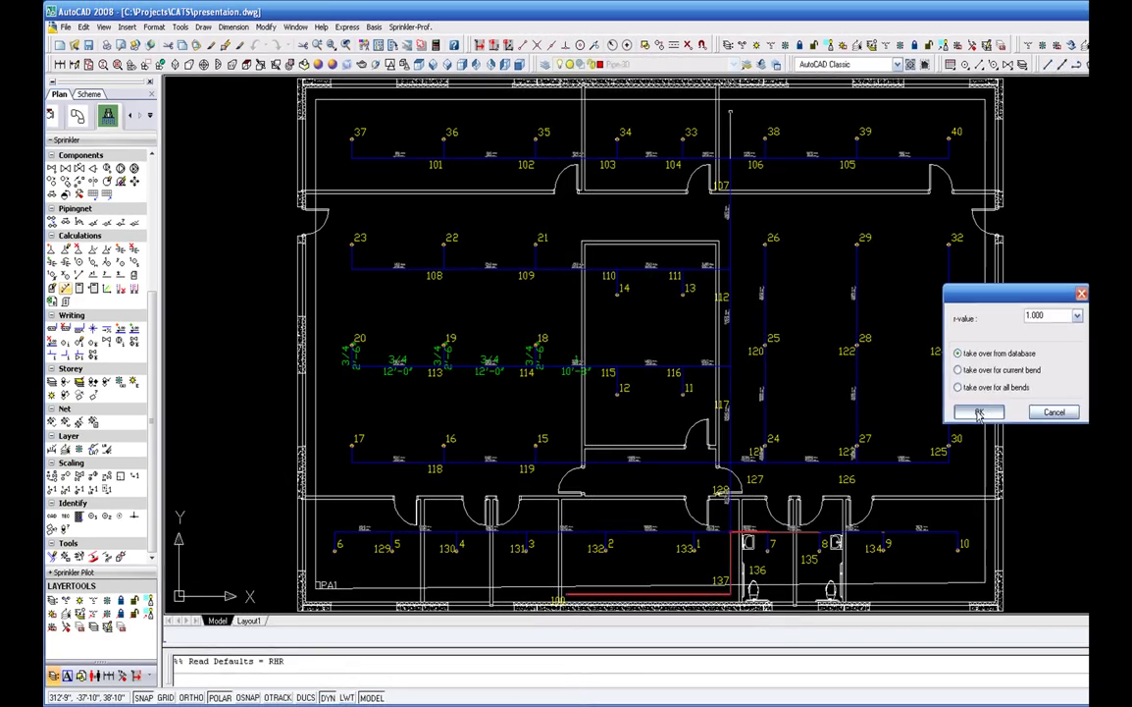
left_click(979, 413)
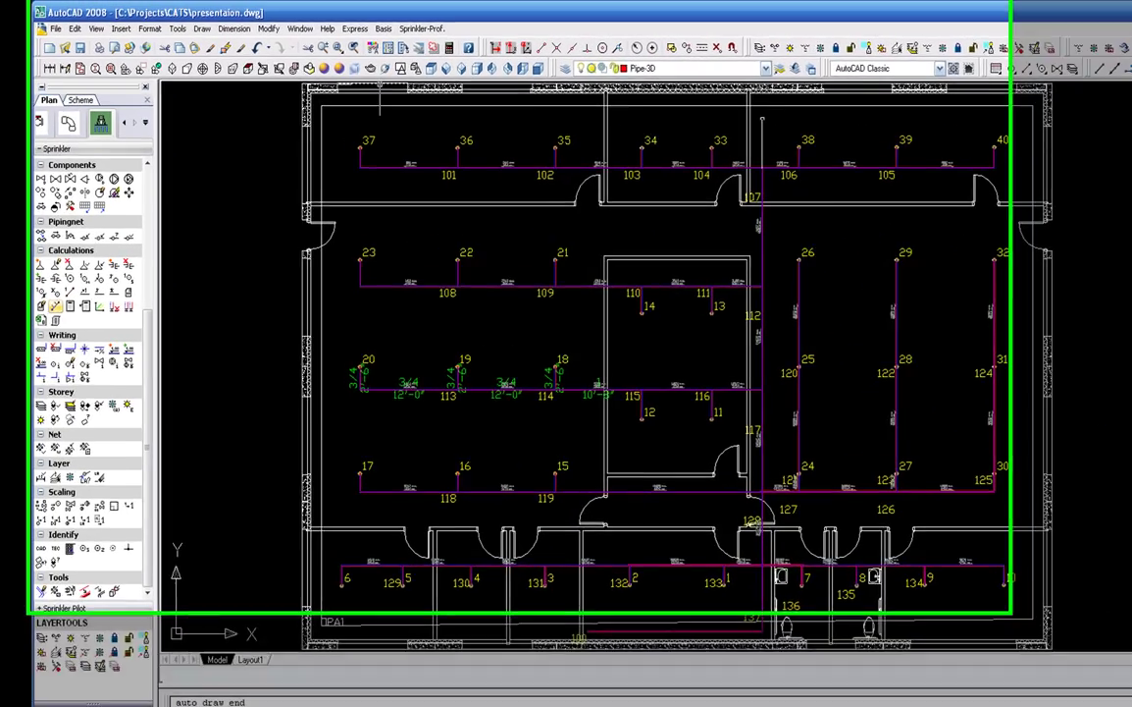
Step: Zoom in on the tee fittings near sprinklers 24 and 121 and apply the Conceptual visual style
scroll(758, 476, "up", 5)
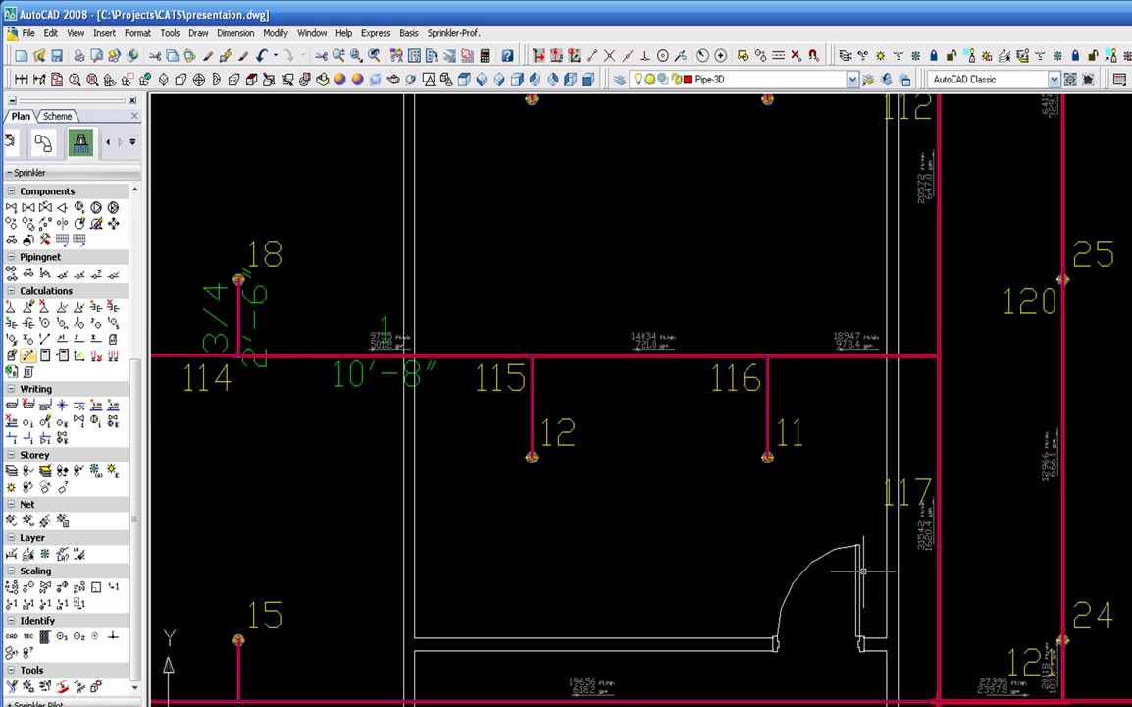
middle_click_drag(875, 533, 782, 386)
scroll(917, 451, "up", 3)
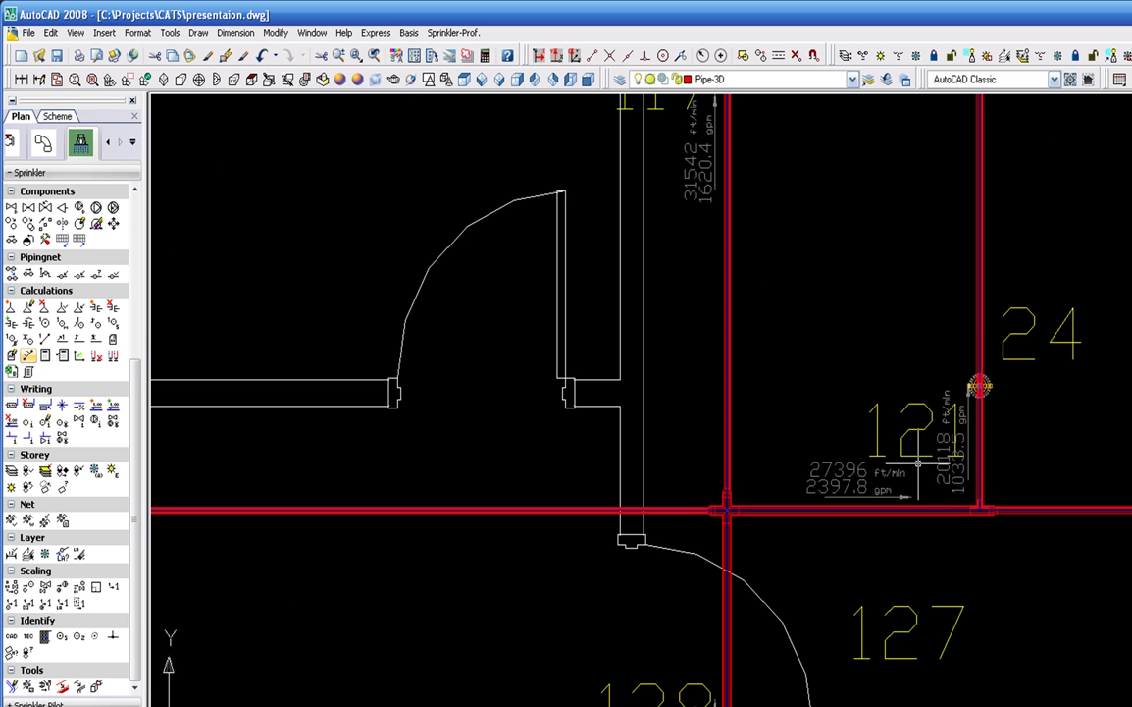
middle_click_drag(987, 468, 746, 386)
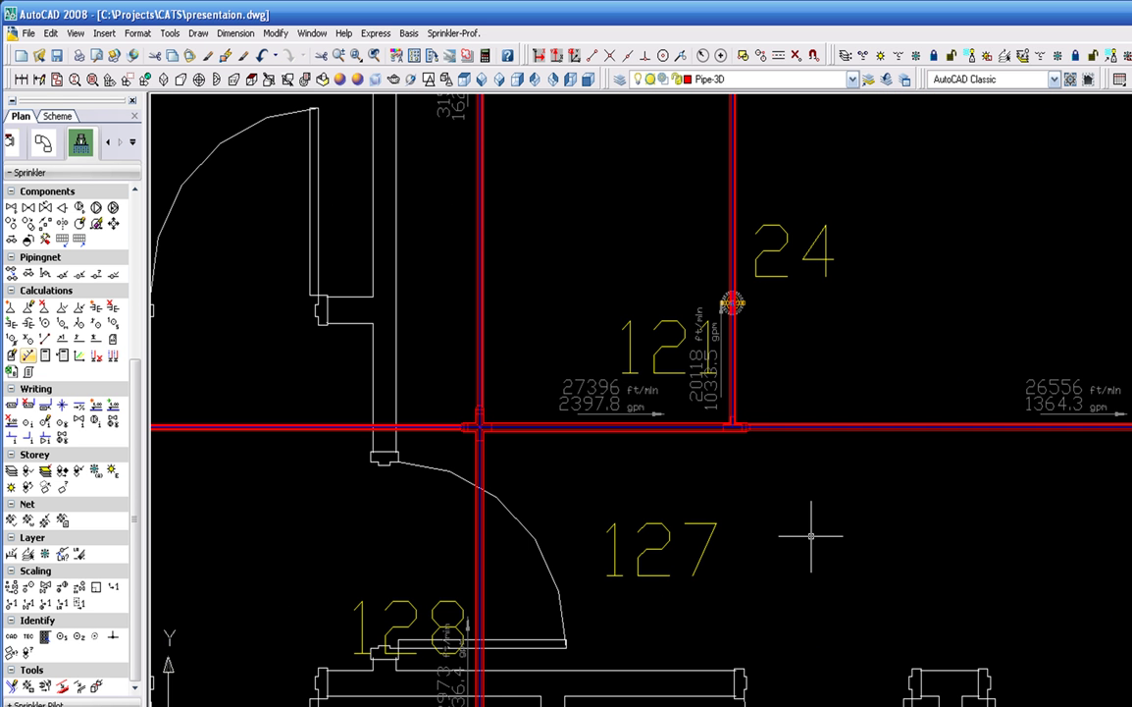
middle_click_drag(809, 536, 877, 422)
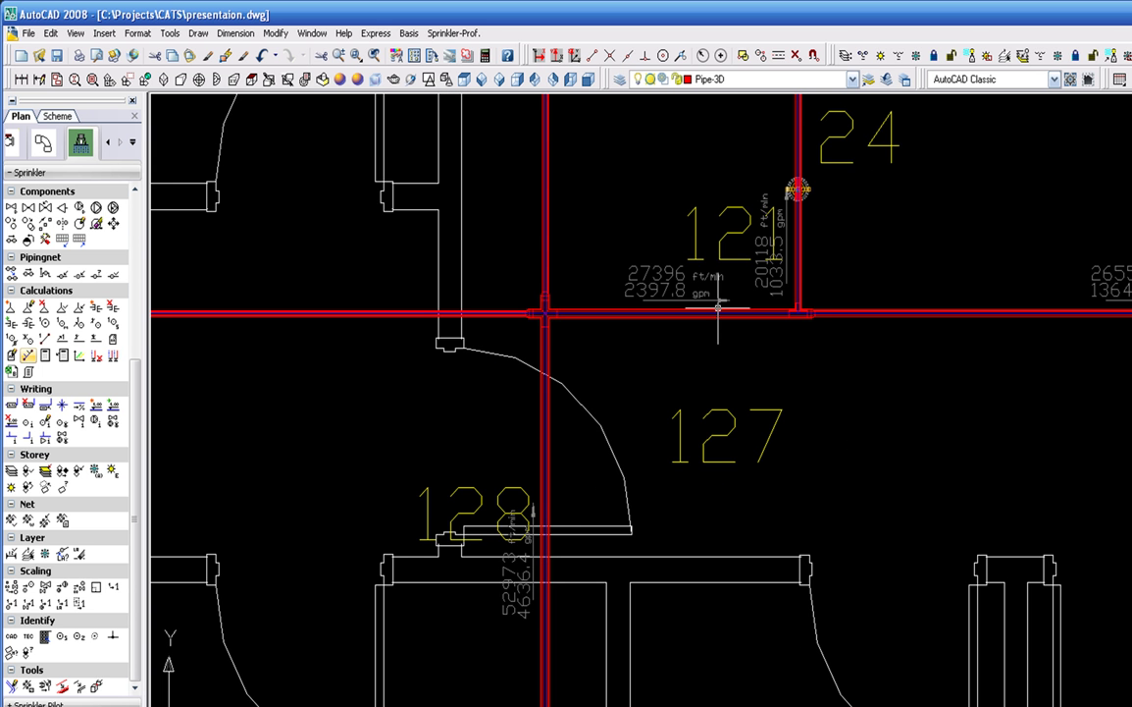
left_click(343, 83)
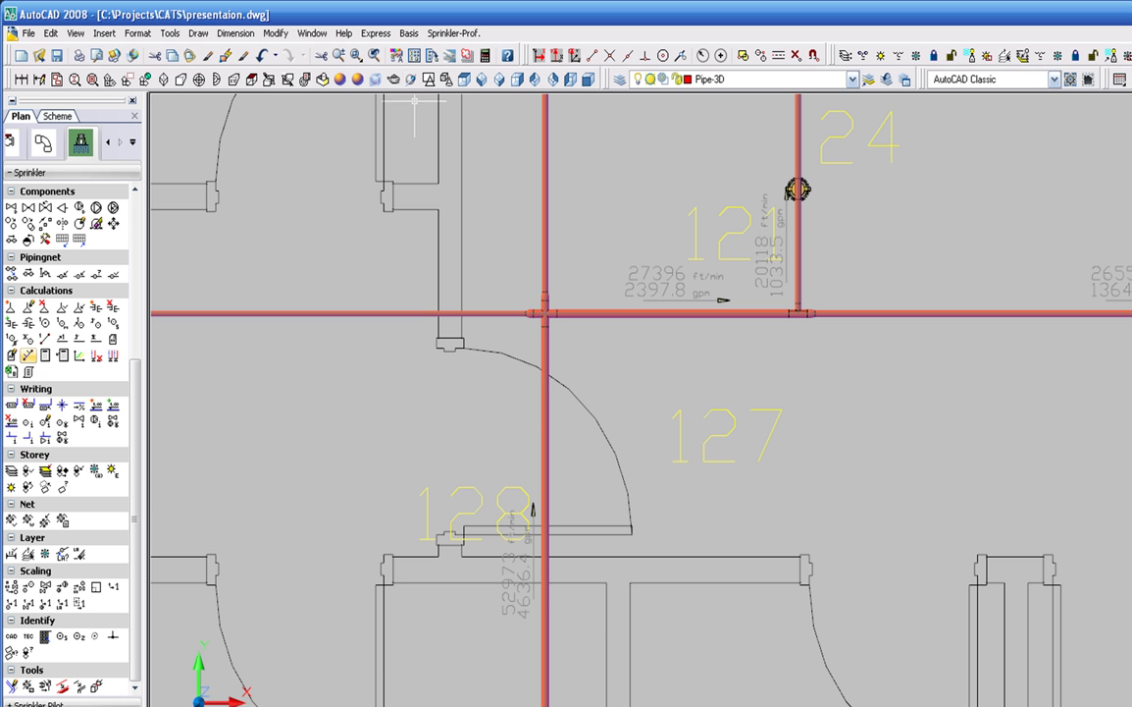